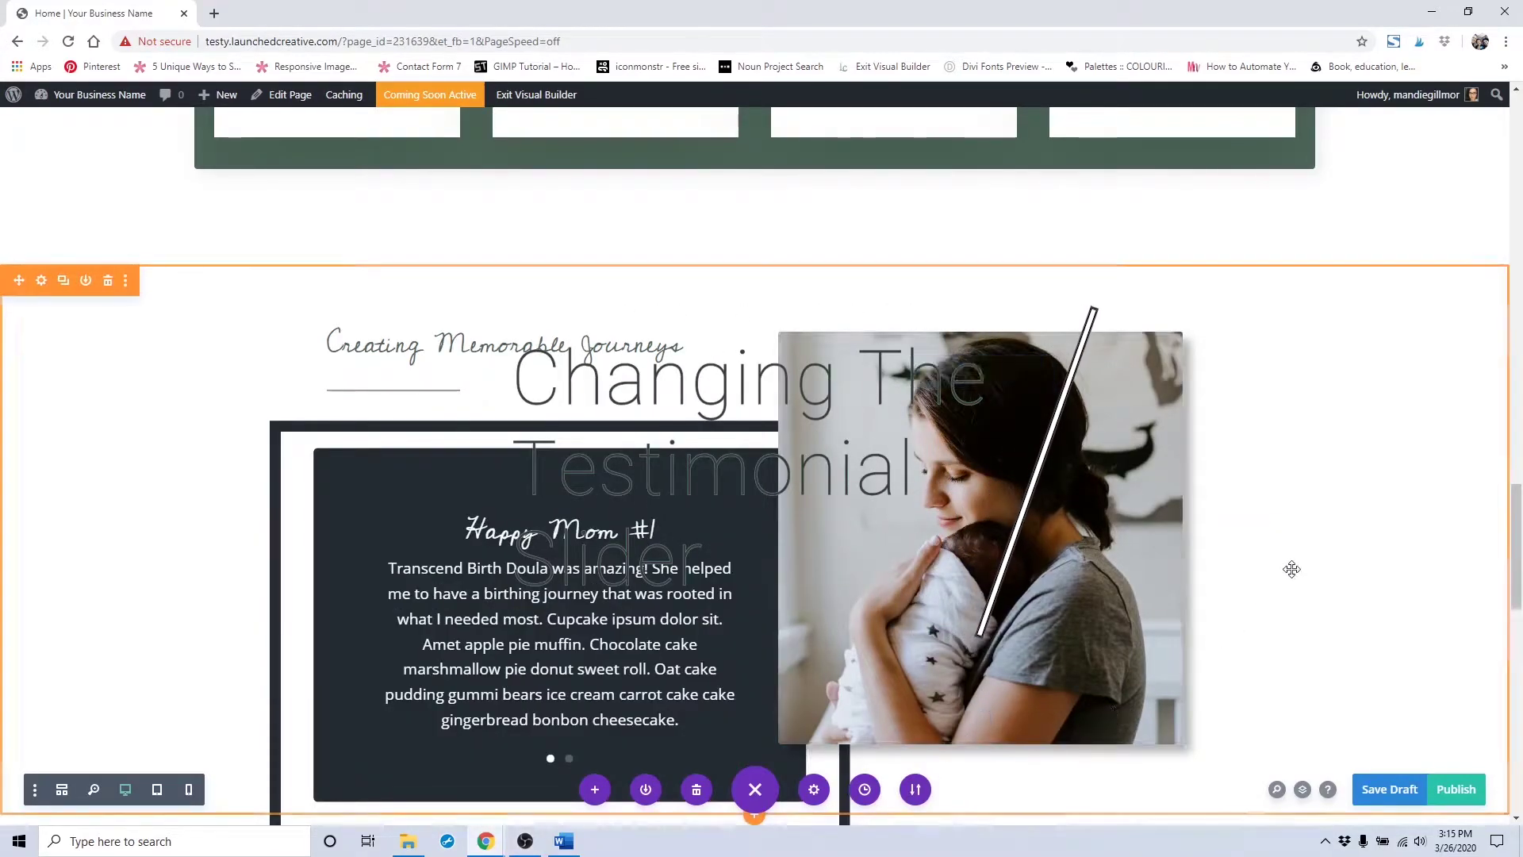
# Scroll down to the testimonial slider, then open and discard the photo module's settings
pyautogui.scroll(-2, 1291, 569)
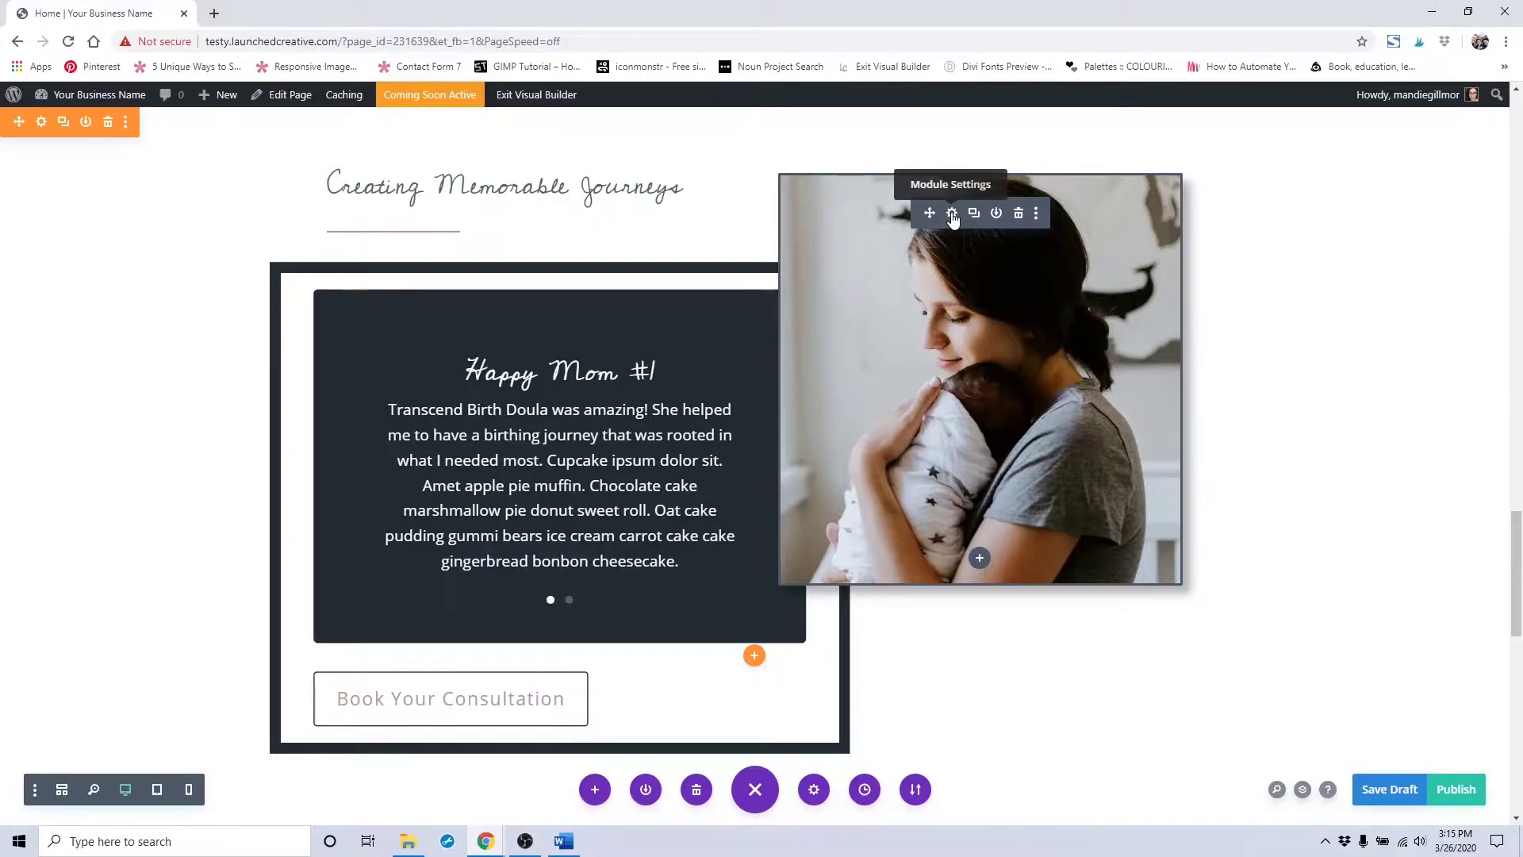
pyautogui.click(952, 214)
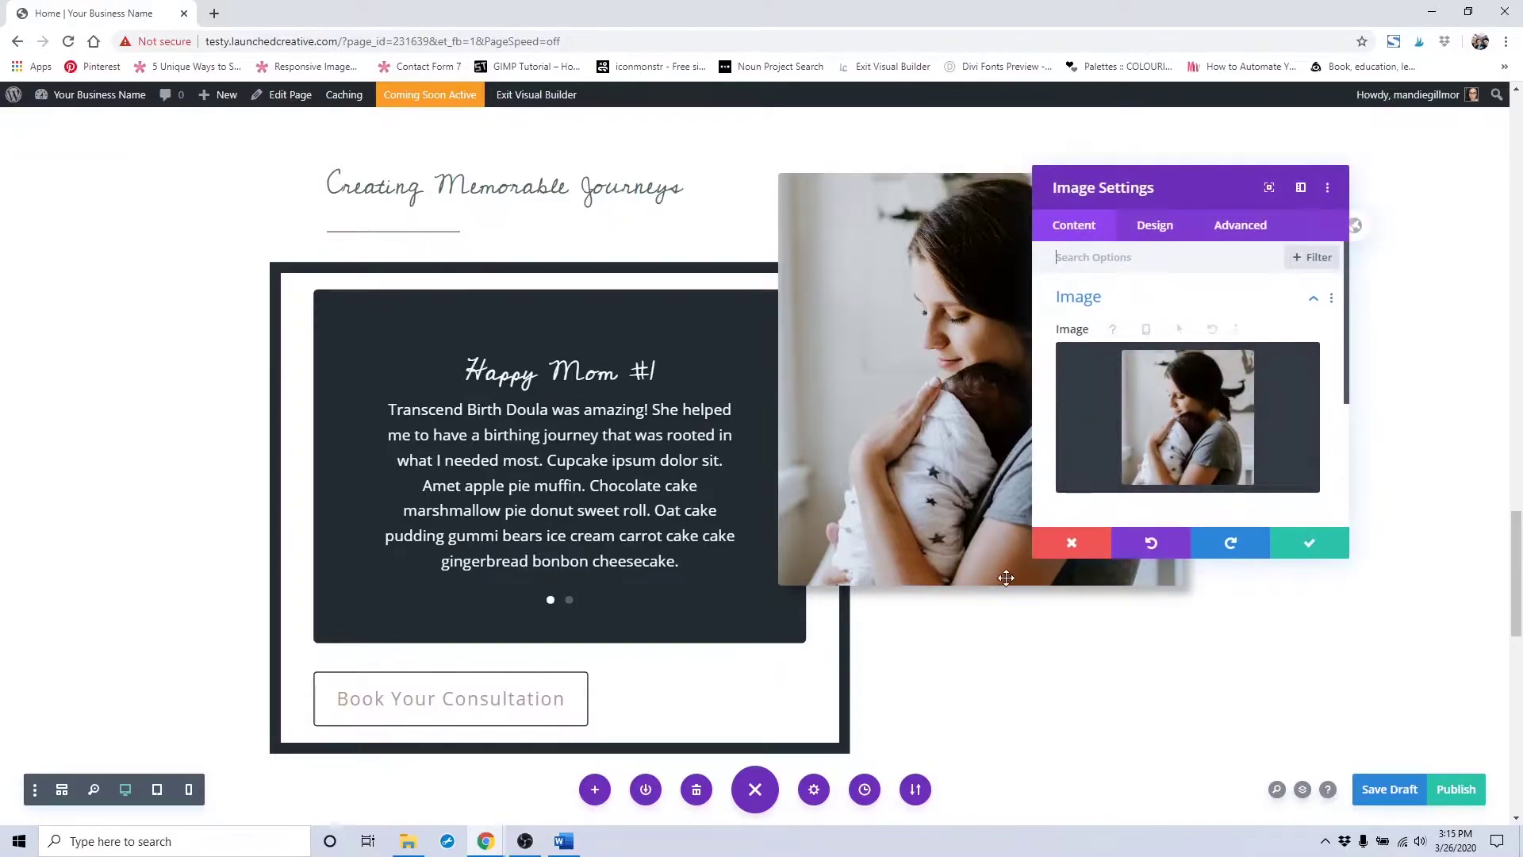
pyautogui.click(1064, 548)
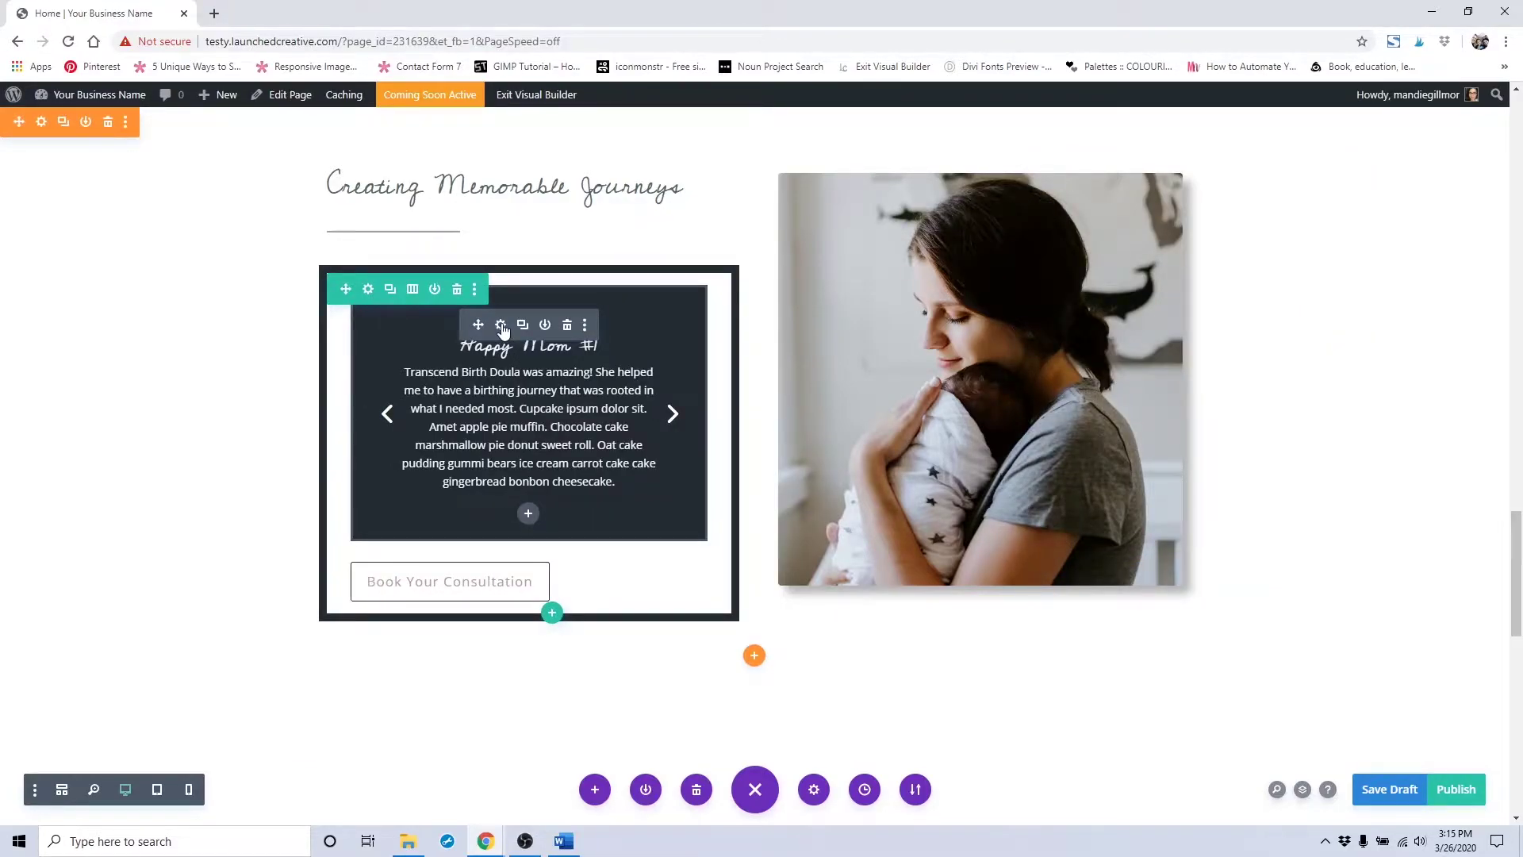
# Open the Happy Mom #1 slide's settings and replace its title with the first reviewer's name
pyautogui.click(501, 326)
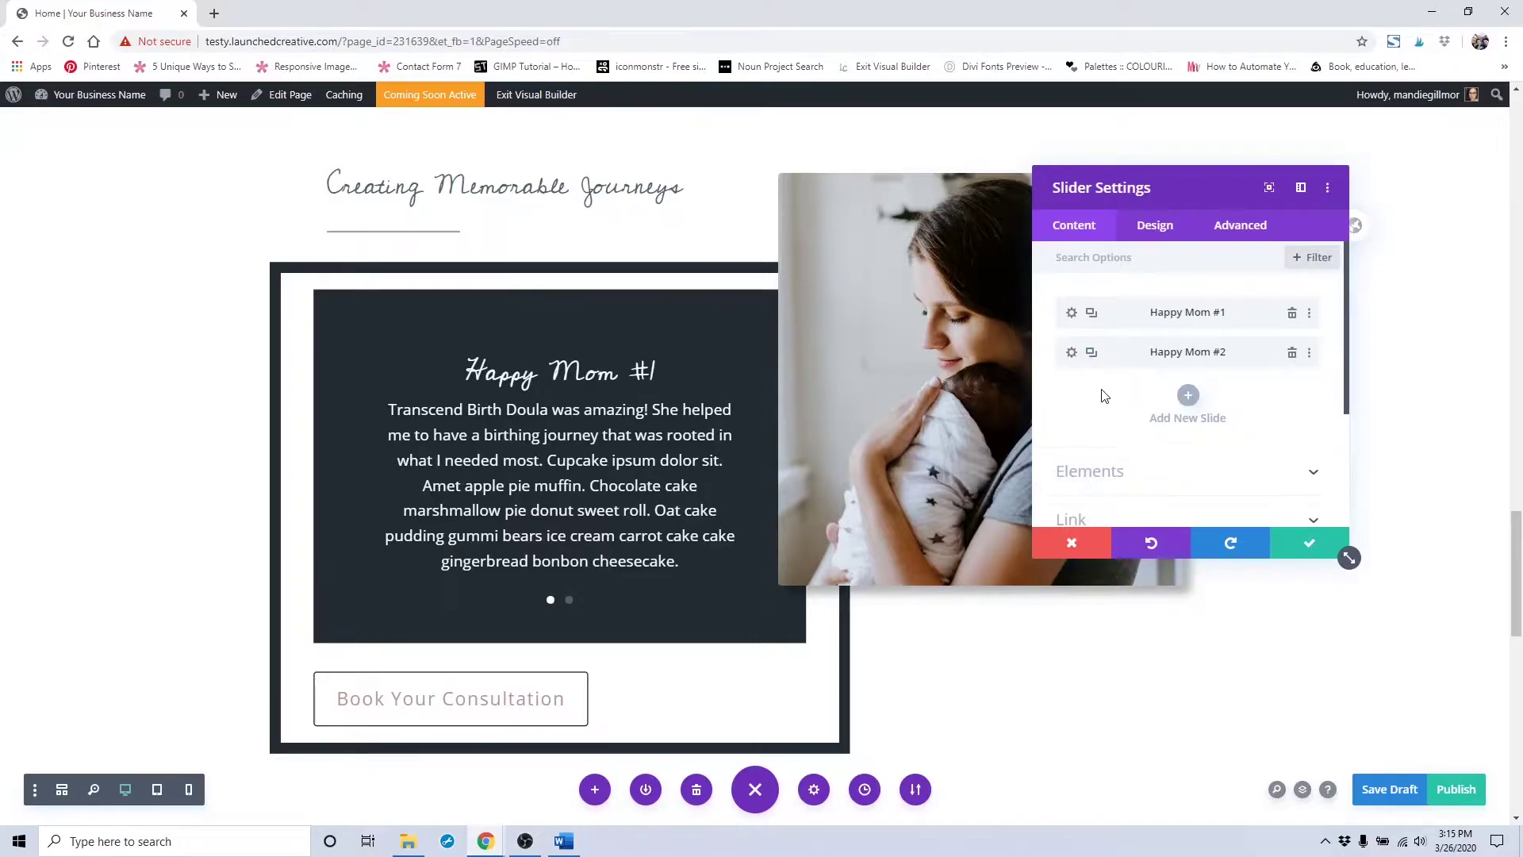
pyautogui.click(1072, 313)
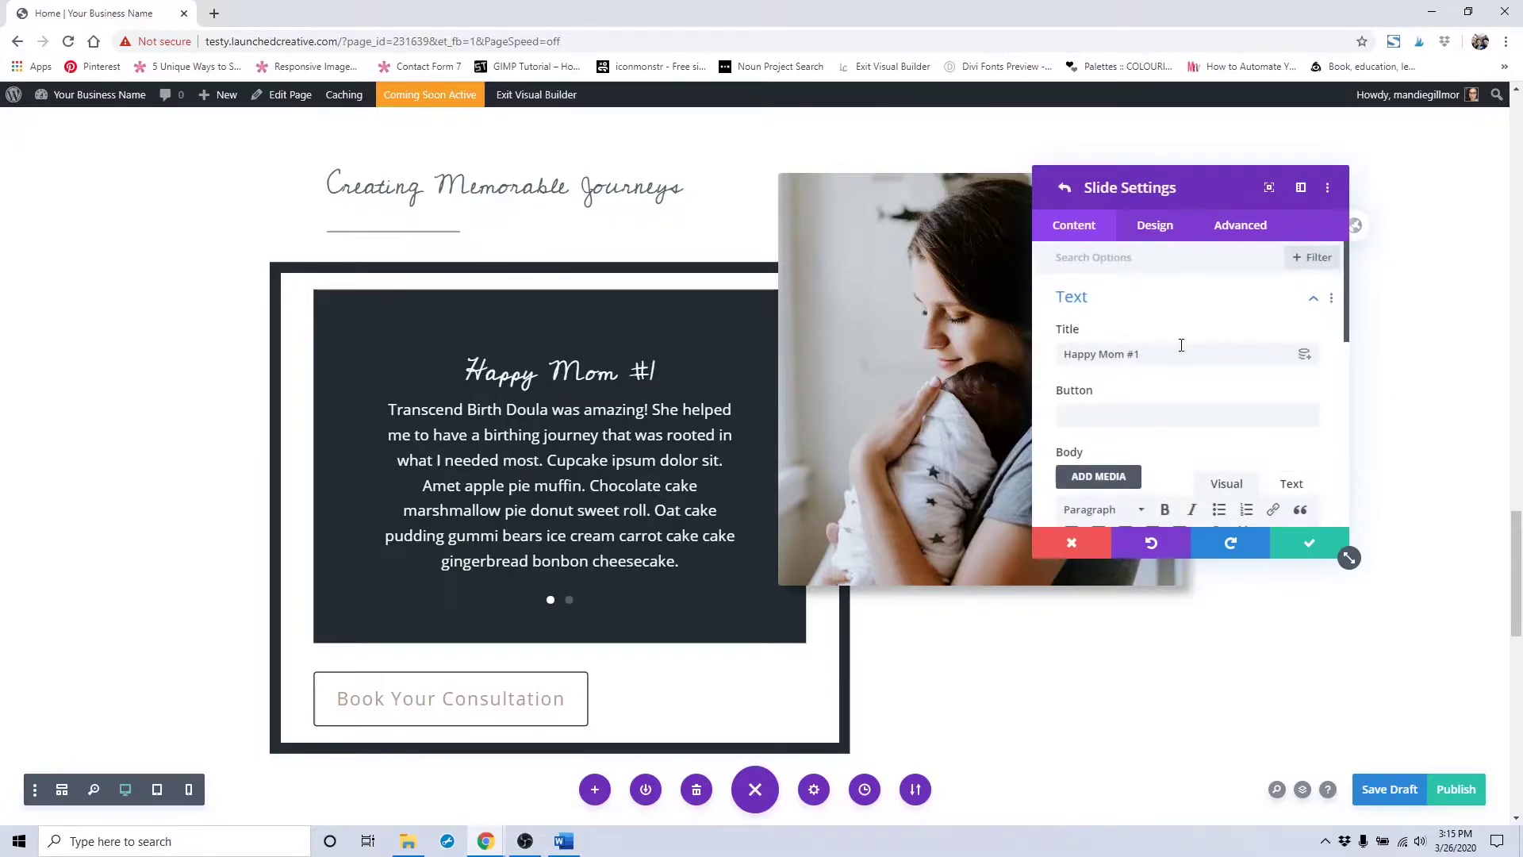
pyautogui.scroll(-1, 1179, 341)
pyautogui.scroll(1, 1179, 341)
pyautogui.tripleClick(1136, 353)
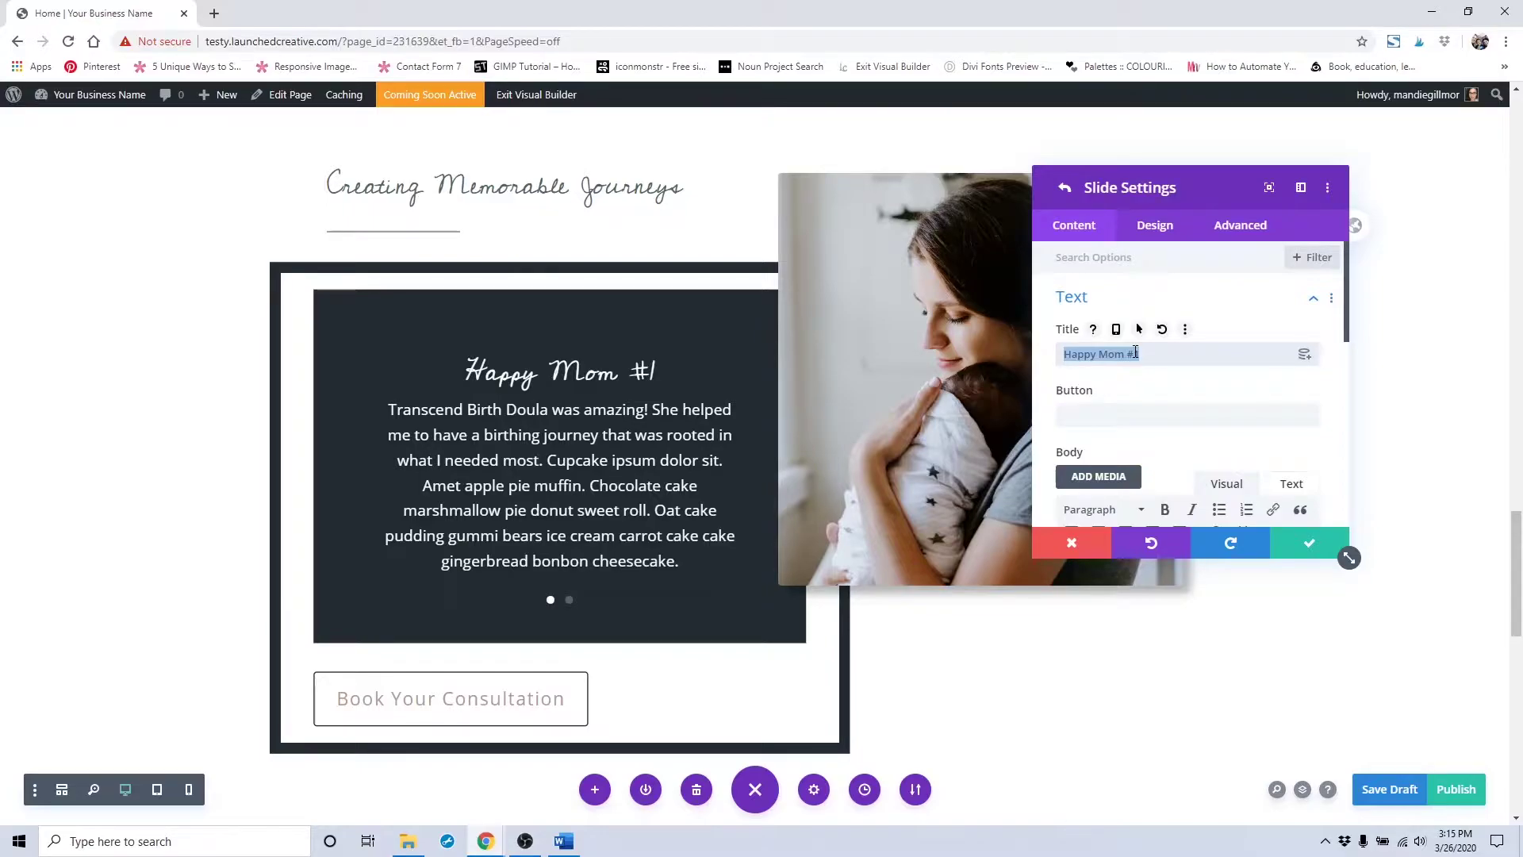
pyautogui.write('Susan ')
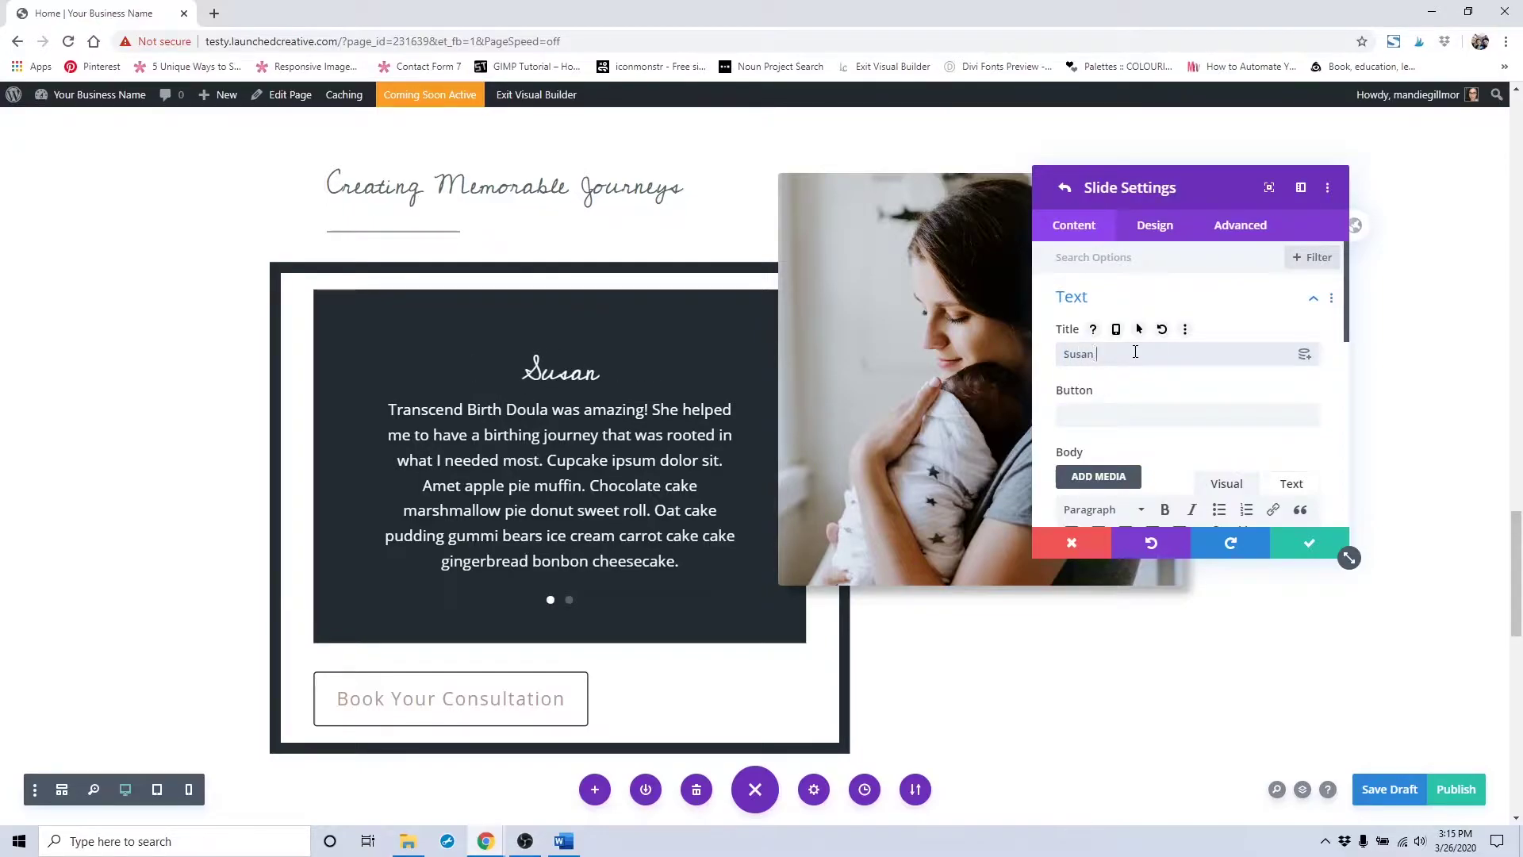
pyautogui.write('D.')
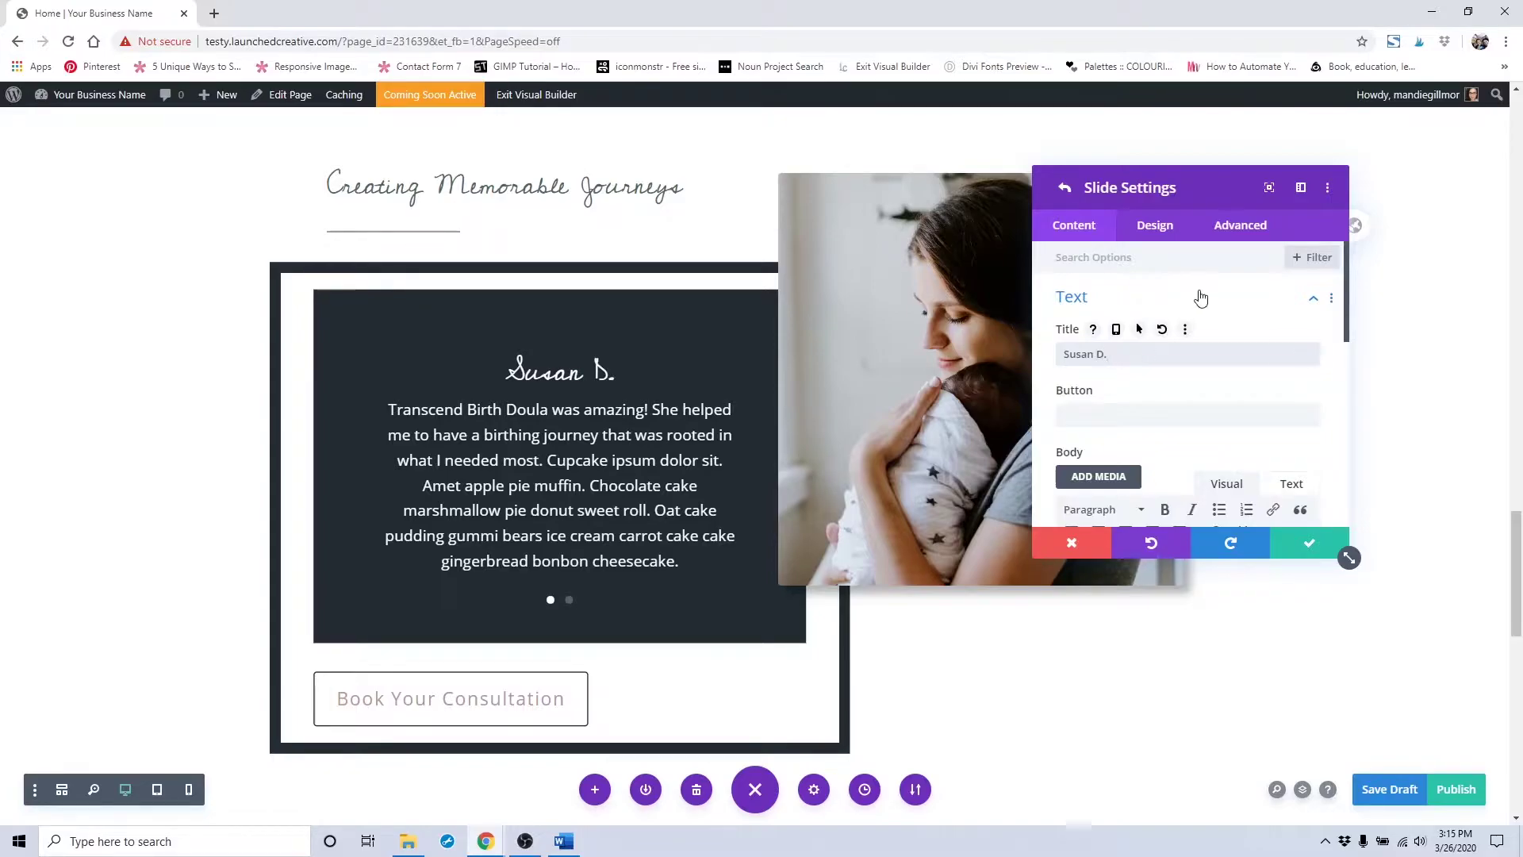
pyautogui.scroll(-2, 1188, 397)
pyautogui.scroll(1, 1187, 396)
pyautogui.scroll(-2, 1188, 396)
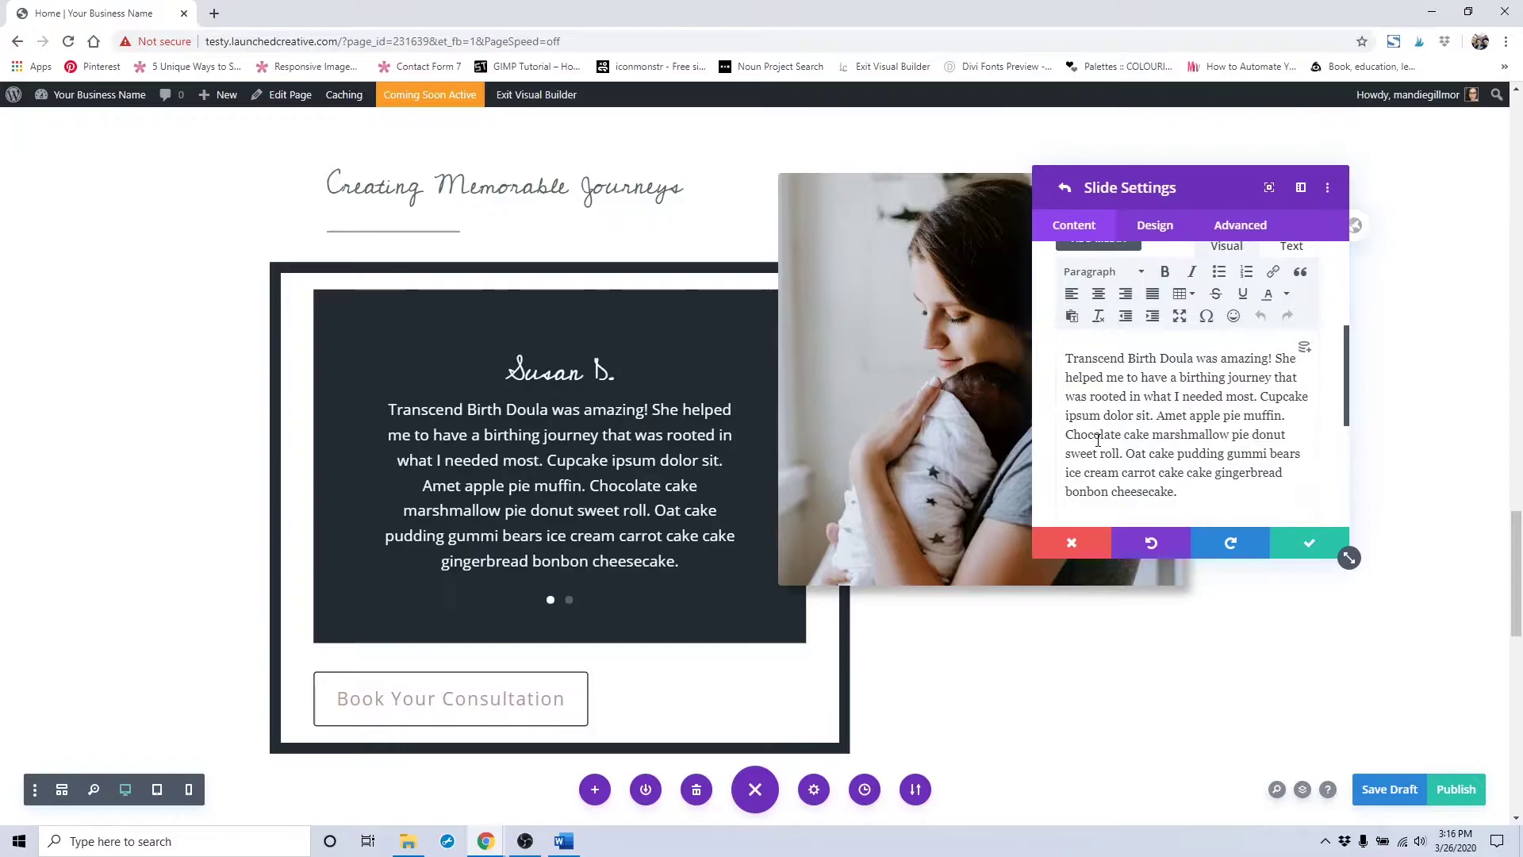
pyautogui.scroll(-2, 1203, 357)
pyautogui.scroll(-5, 1203, 357)
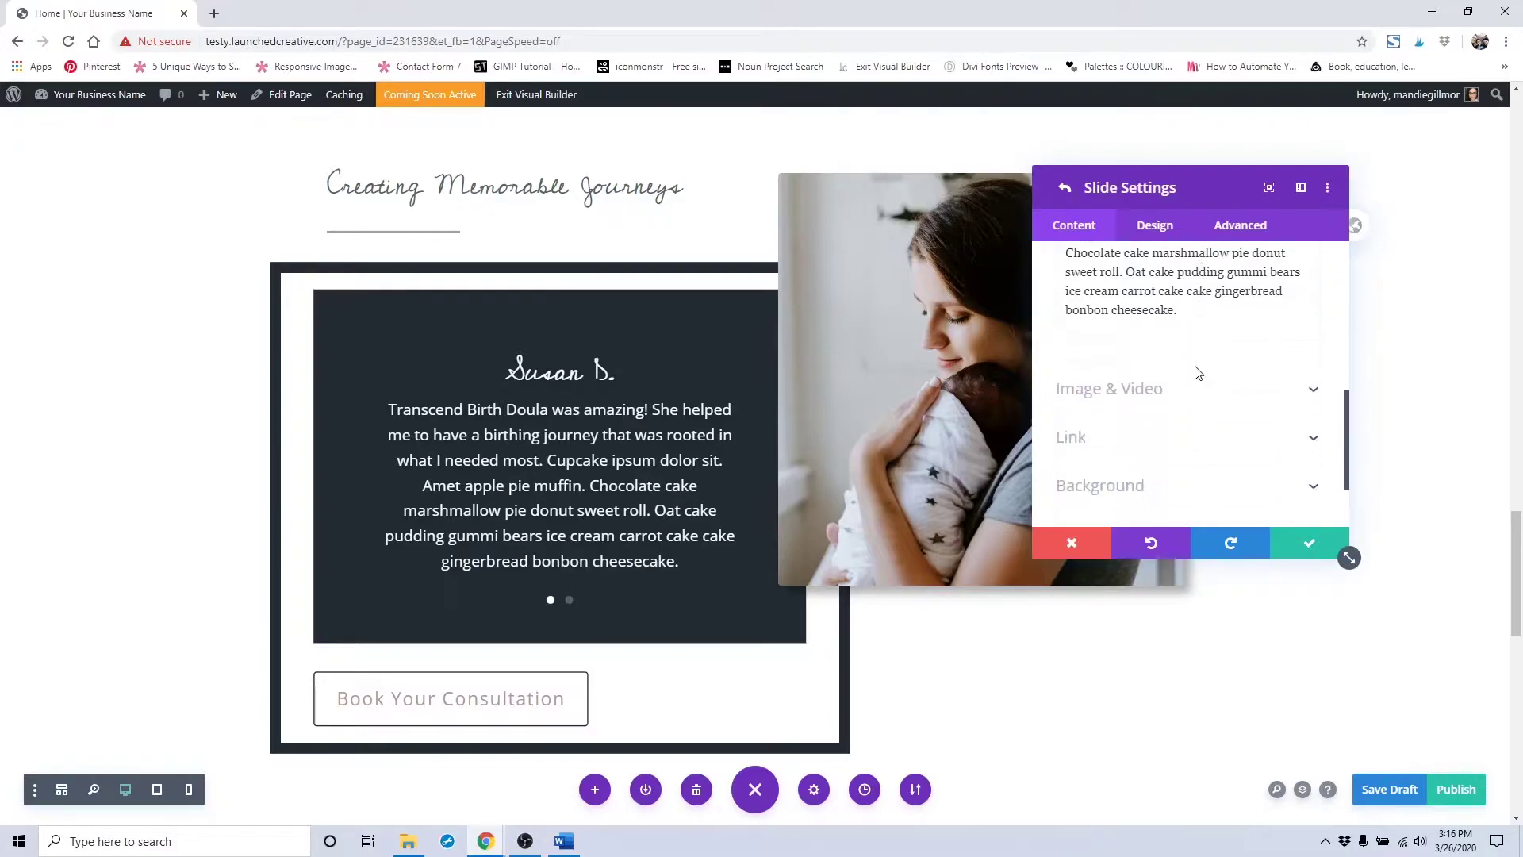
# Set the first slide's background to solid black #000000 after trying orange and green
pyautogui.click(1188, 428)
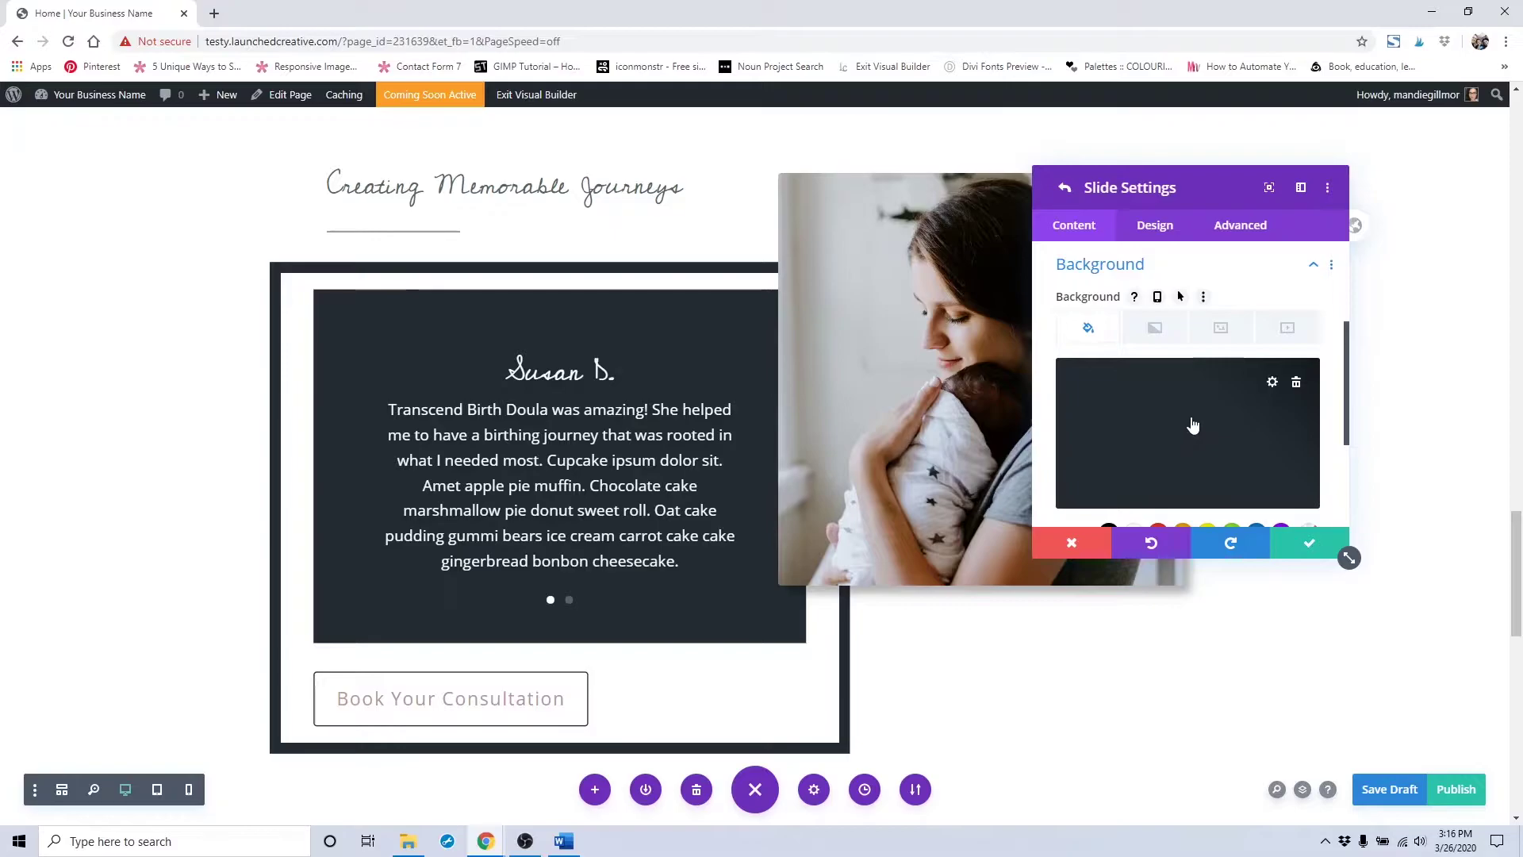
pyautogui.scroll(-2, 1192, 425)
pyautogui.click(1182, 454)
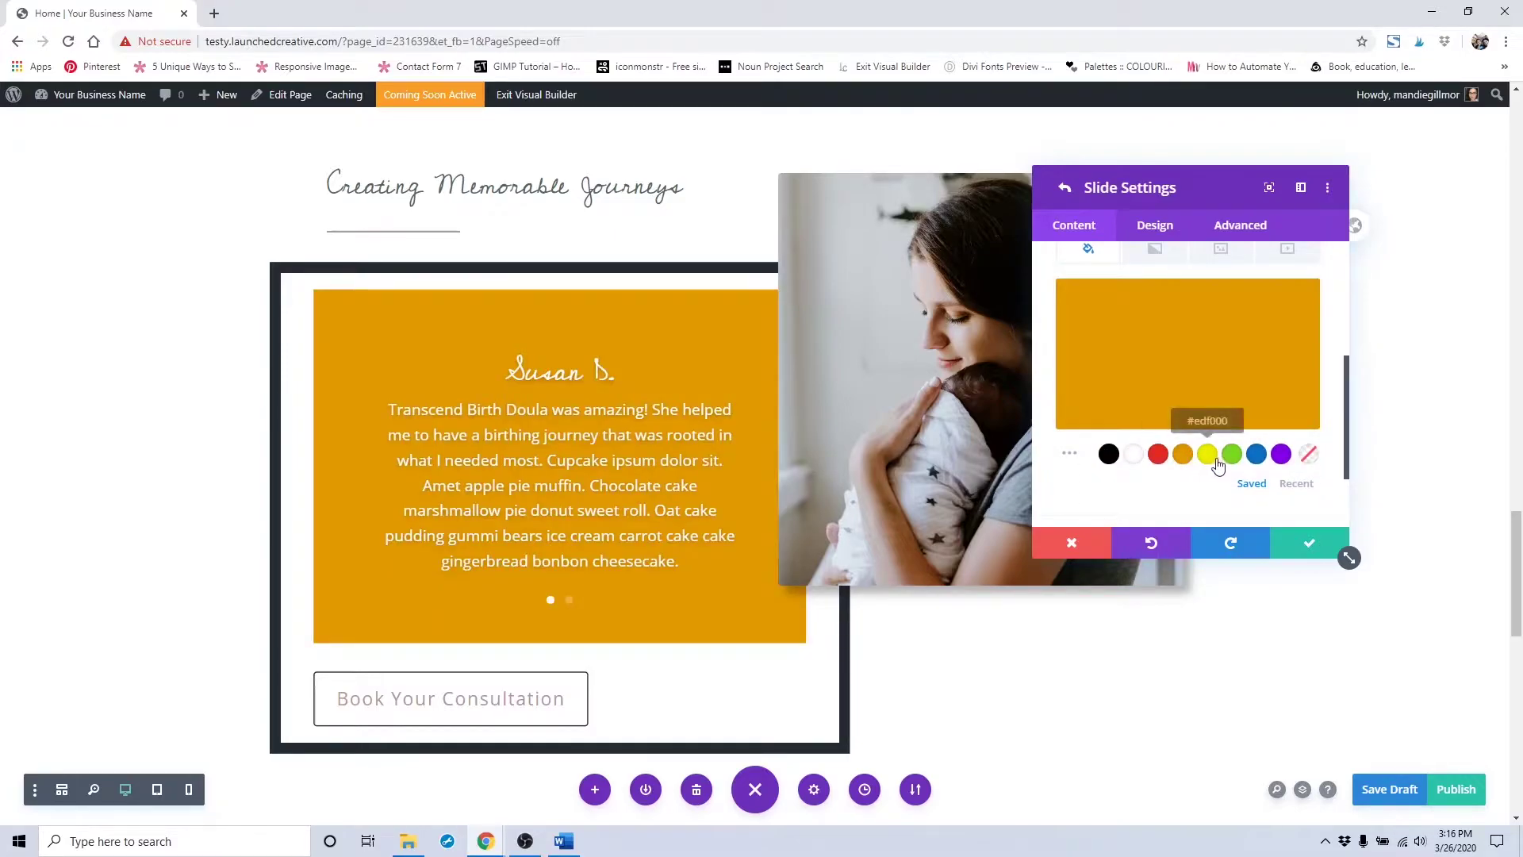
pyautogui.click(1230, 455)
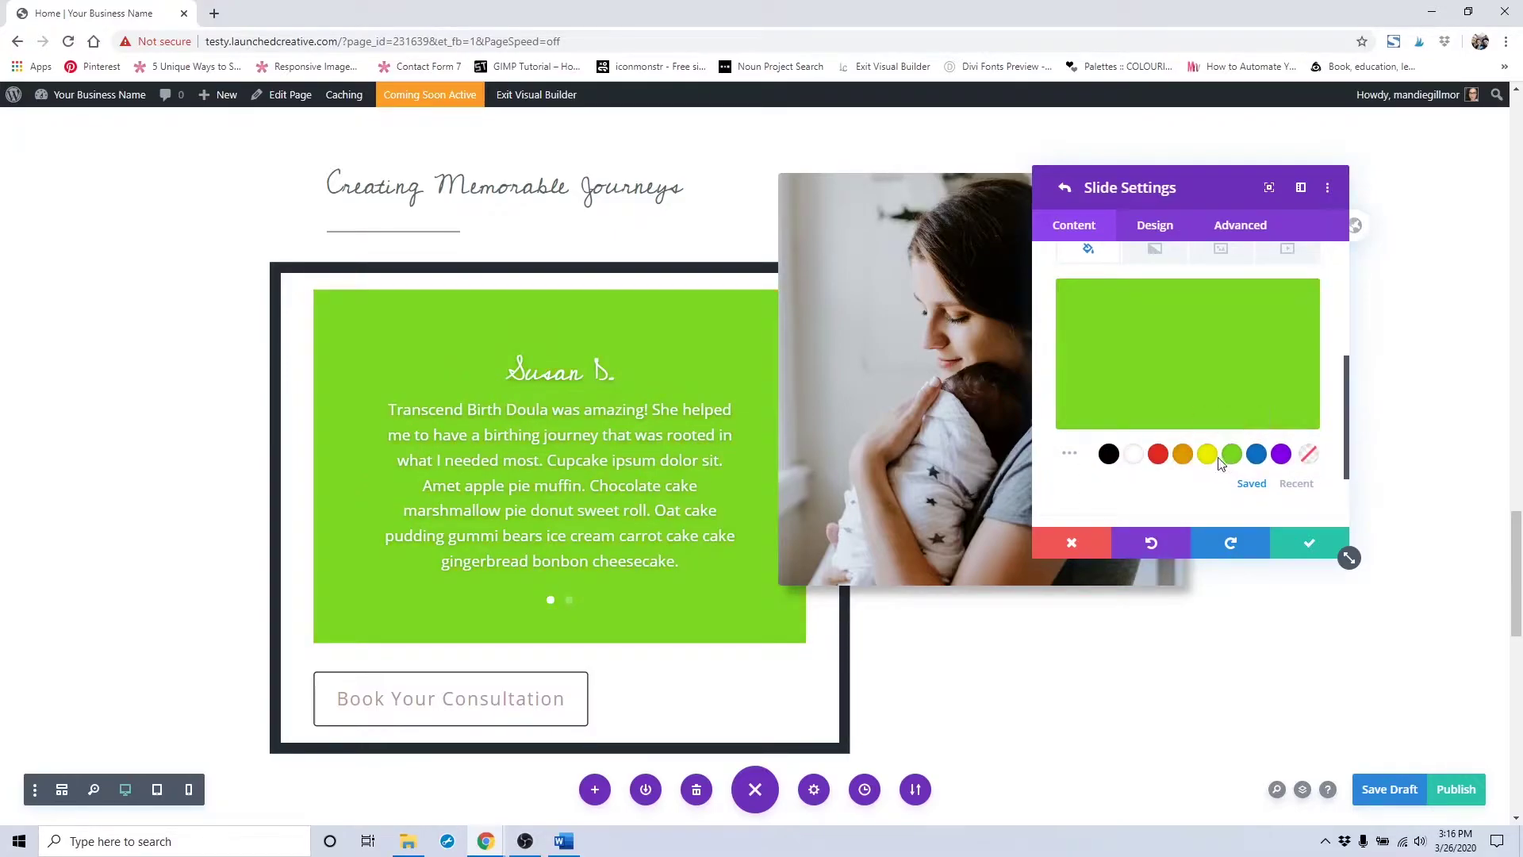
pyautogui.click(1109, 457)
pyautogui.scroll(3, 1166, 399)
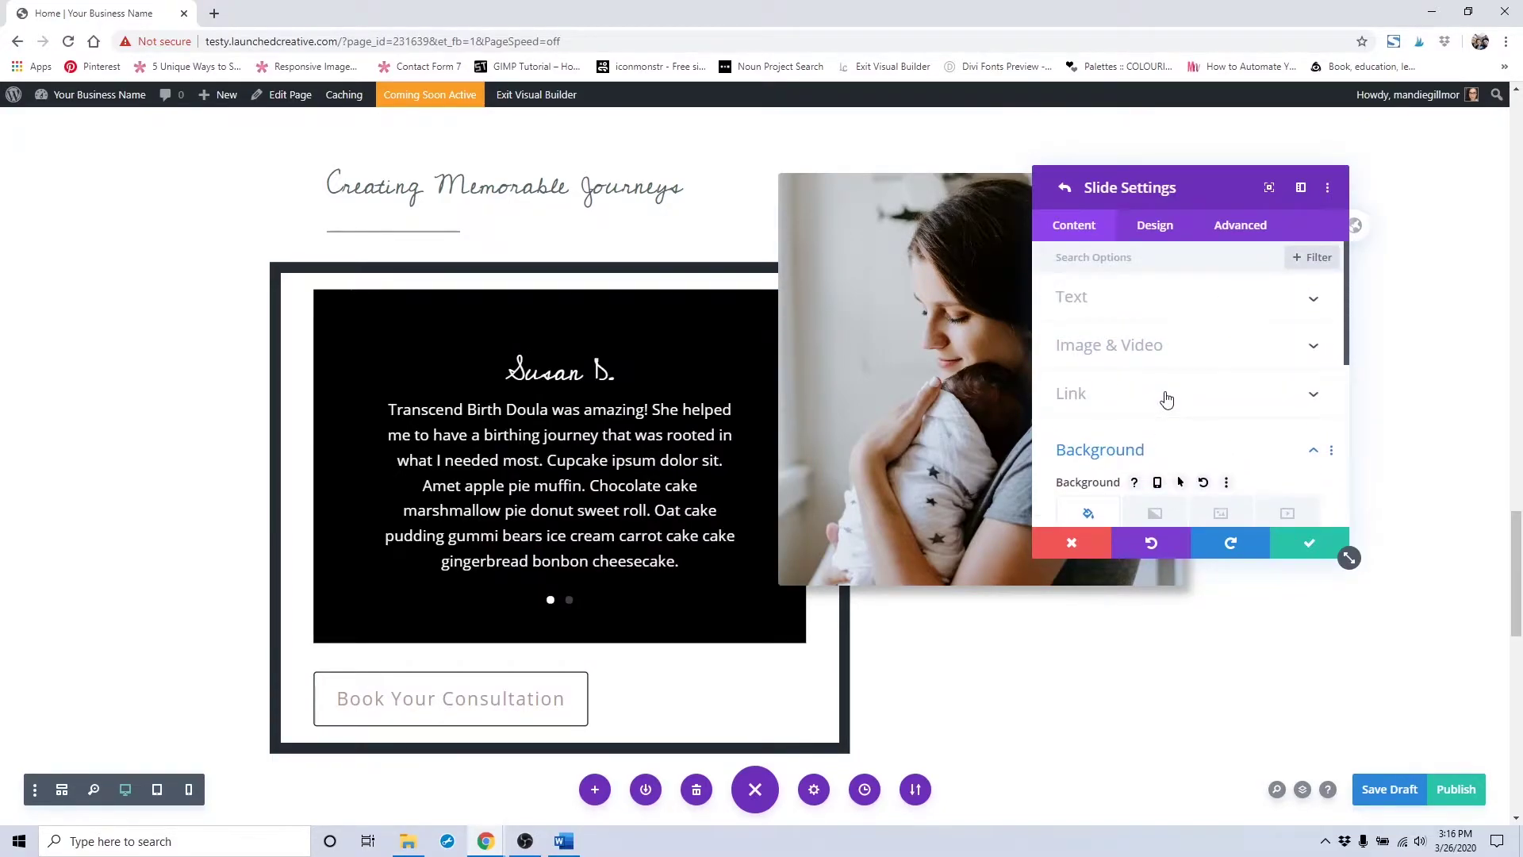
# In the slide's Design options, open Title Text and set the title size to 25px
pyautogui.click(1158, 236)
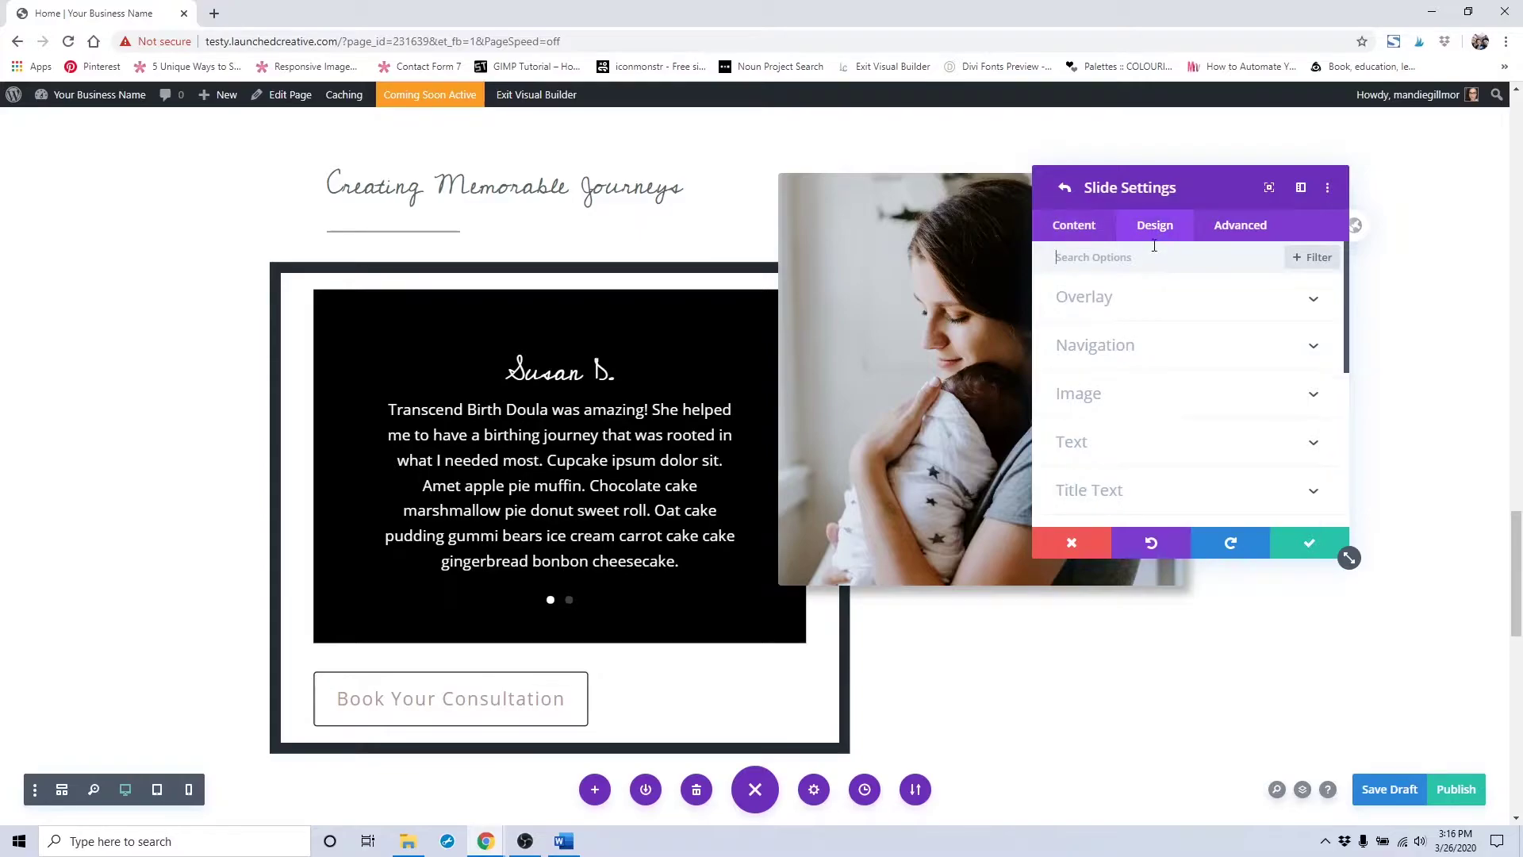
pyautogui.click(1137, 303)
pyautogui.scroll(-3, 1134, 333)
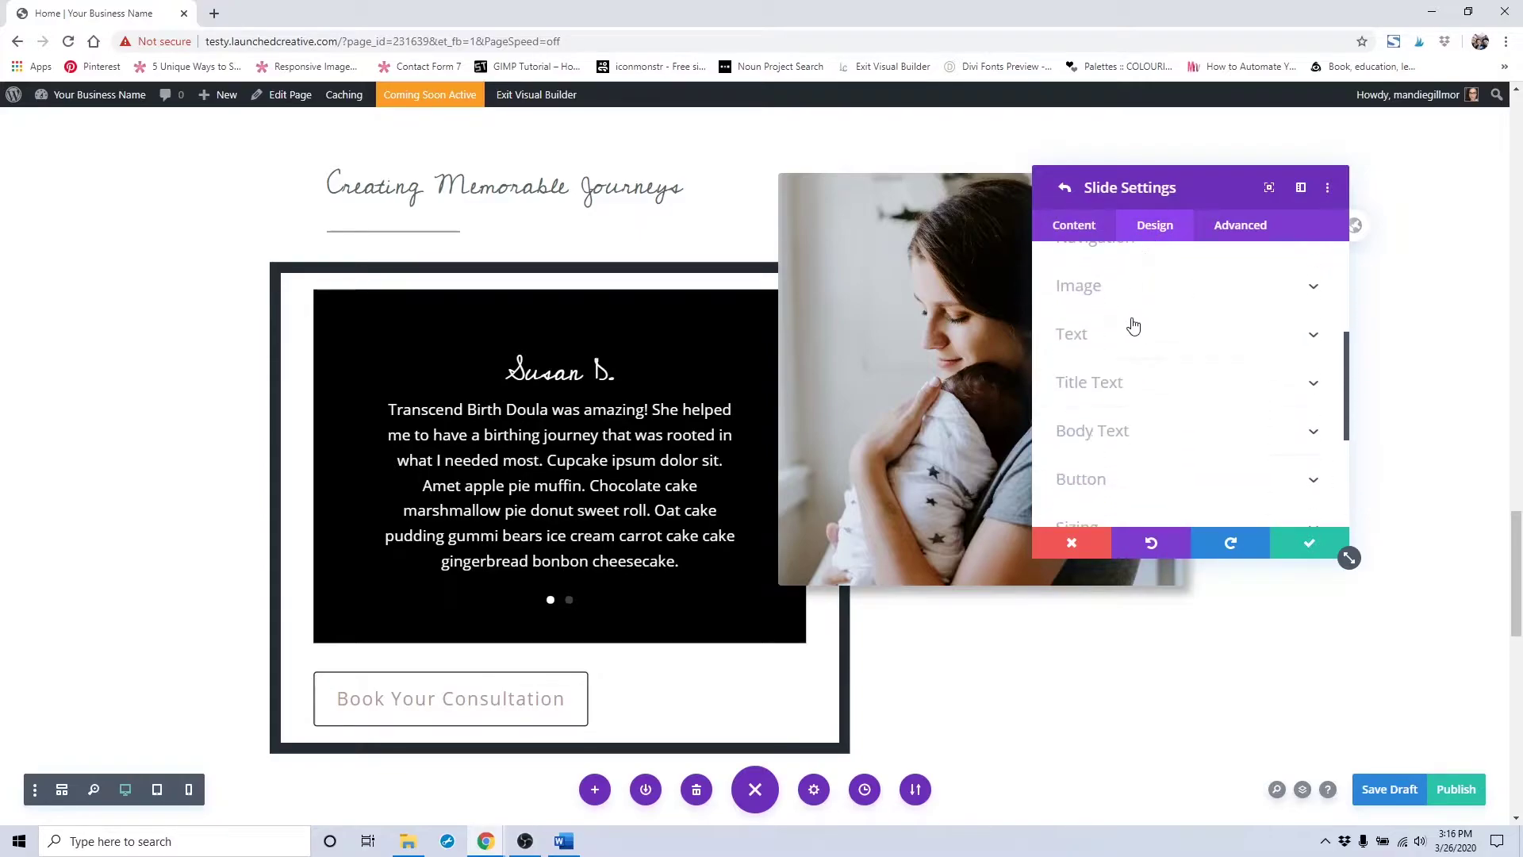
pyautogui.click(1131, 313)
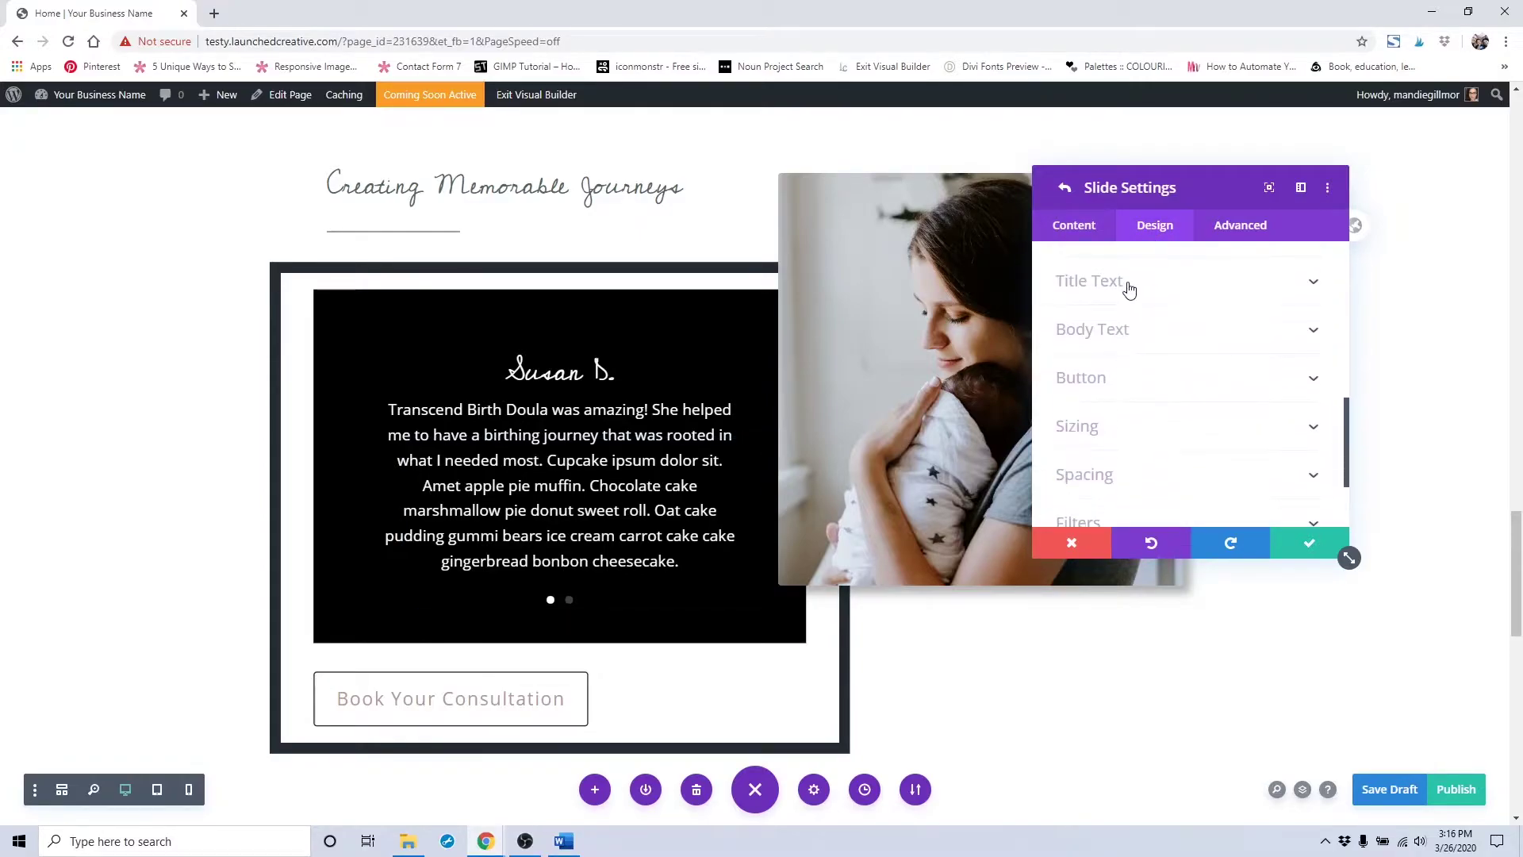
pyautogui.click(1128, 287)
pyautogui.scroll(-2, 1129, 299)
pyautogui.scroll(-2, 1104, 393)
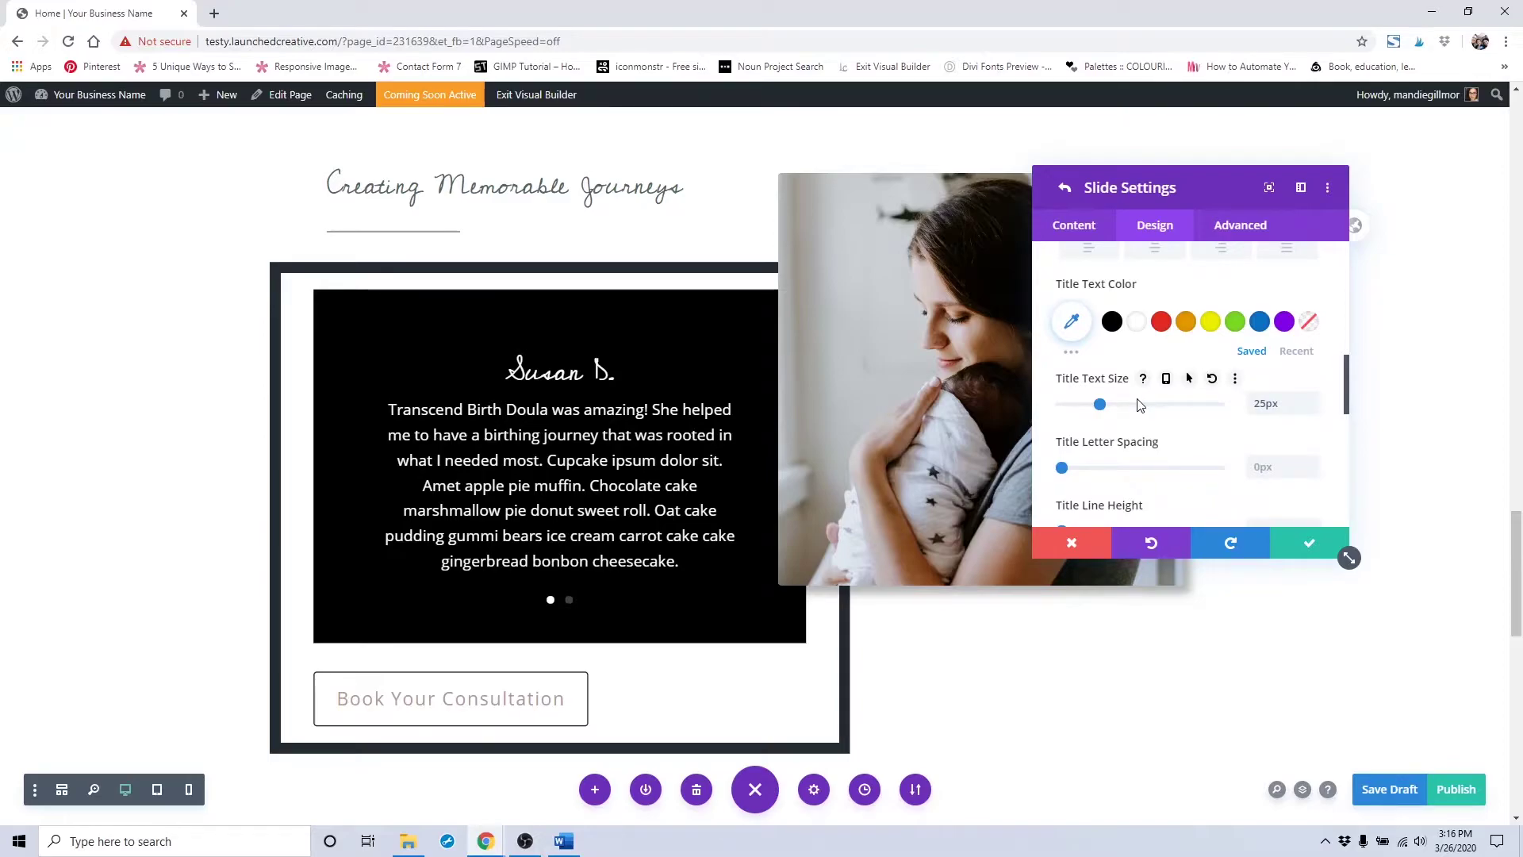
pyautogui.scroll(3, 1139, 406)
pyautogui.scroll(-3, 1245, 323)
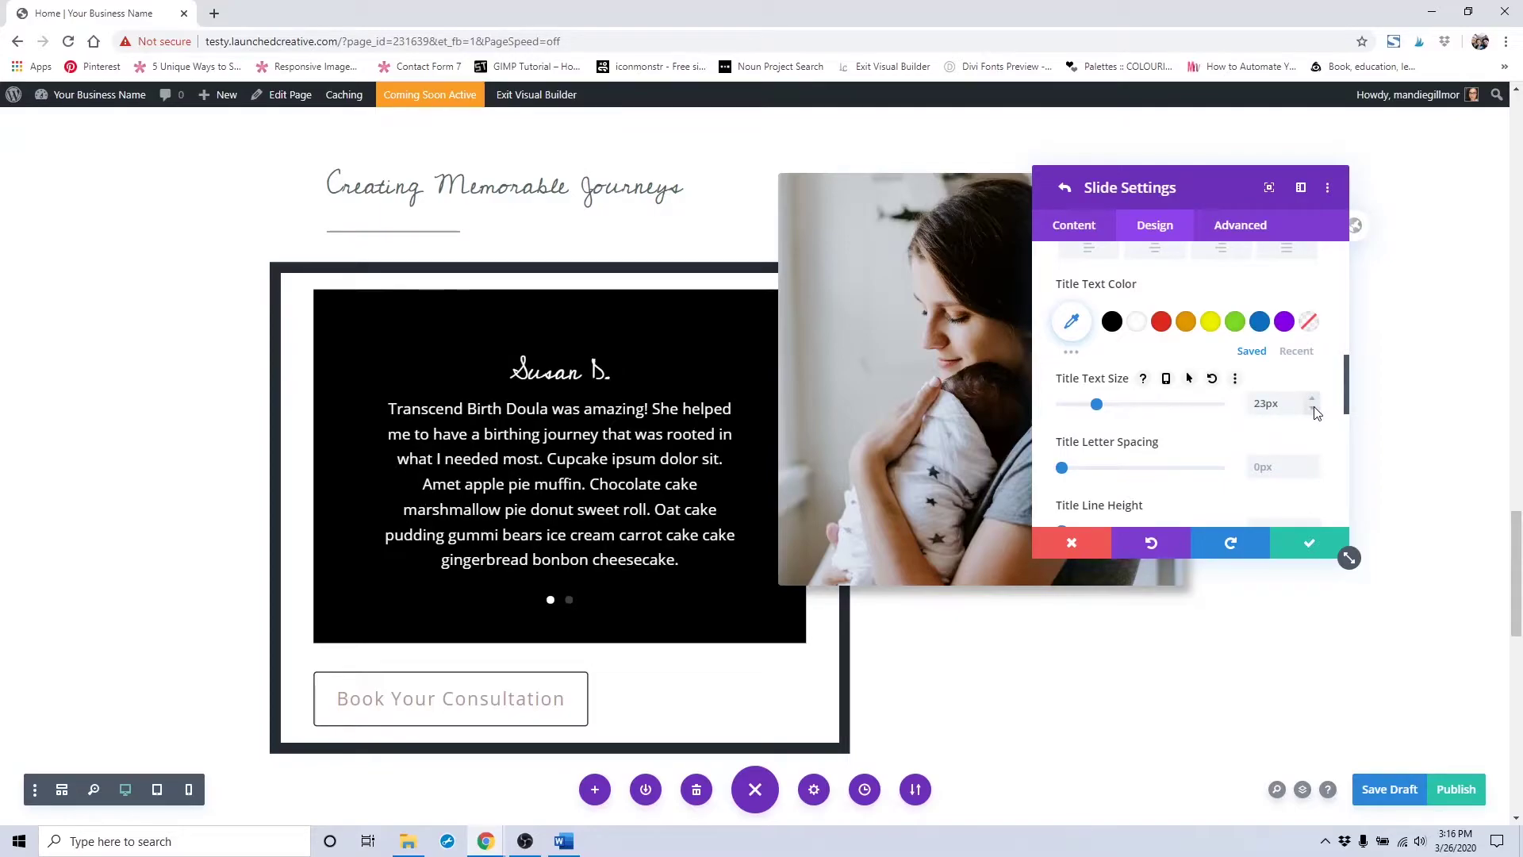
pyautogui.scroll(-10, 1263, 408)
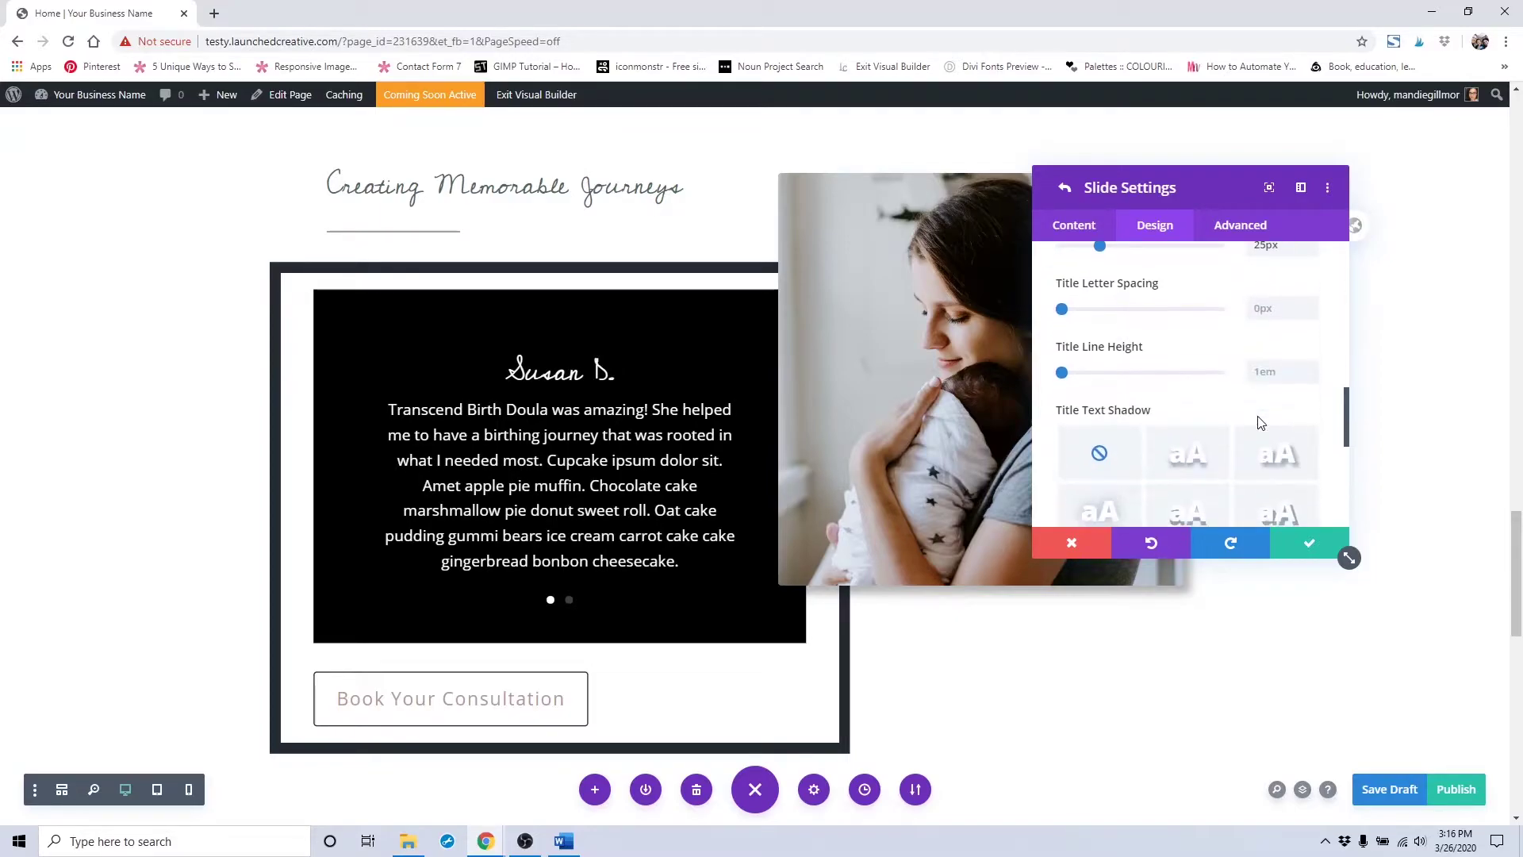
# Keep the slide's Body Text colour white after briefly trying red
pyautogui.click(1196, 283)
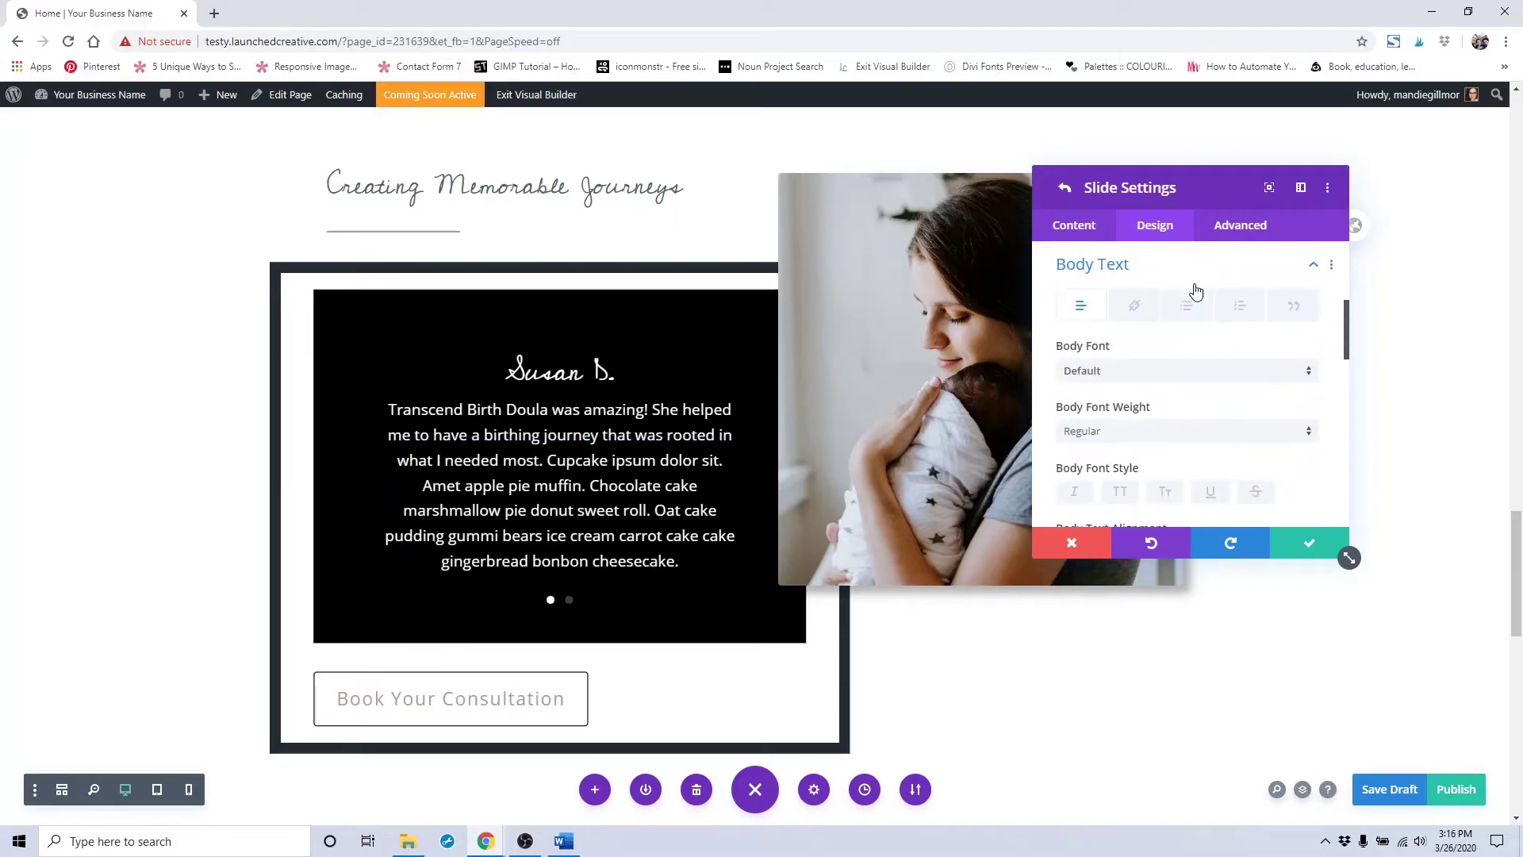
pyautogui.scroll(-3, 1197, 293)
pyautogui.scroll(-1, 1158, 376)
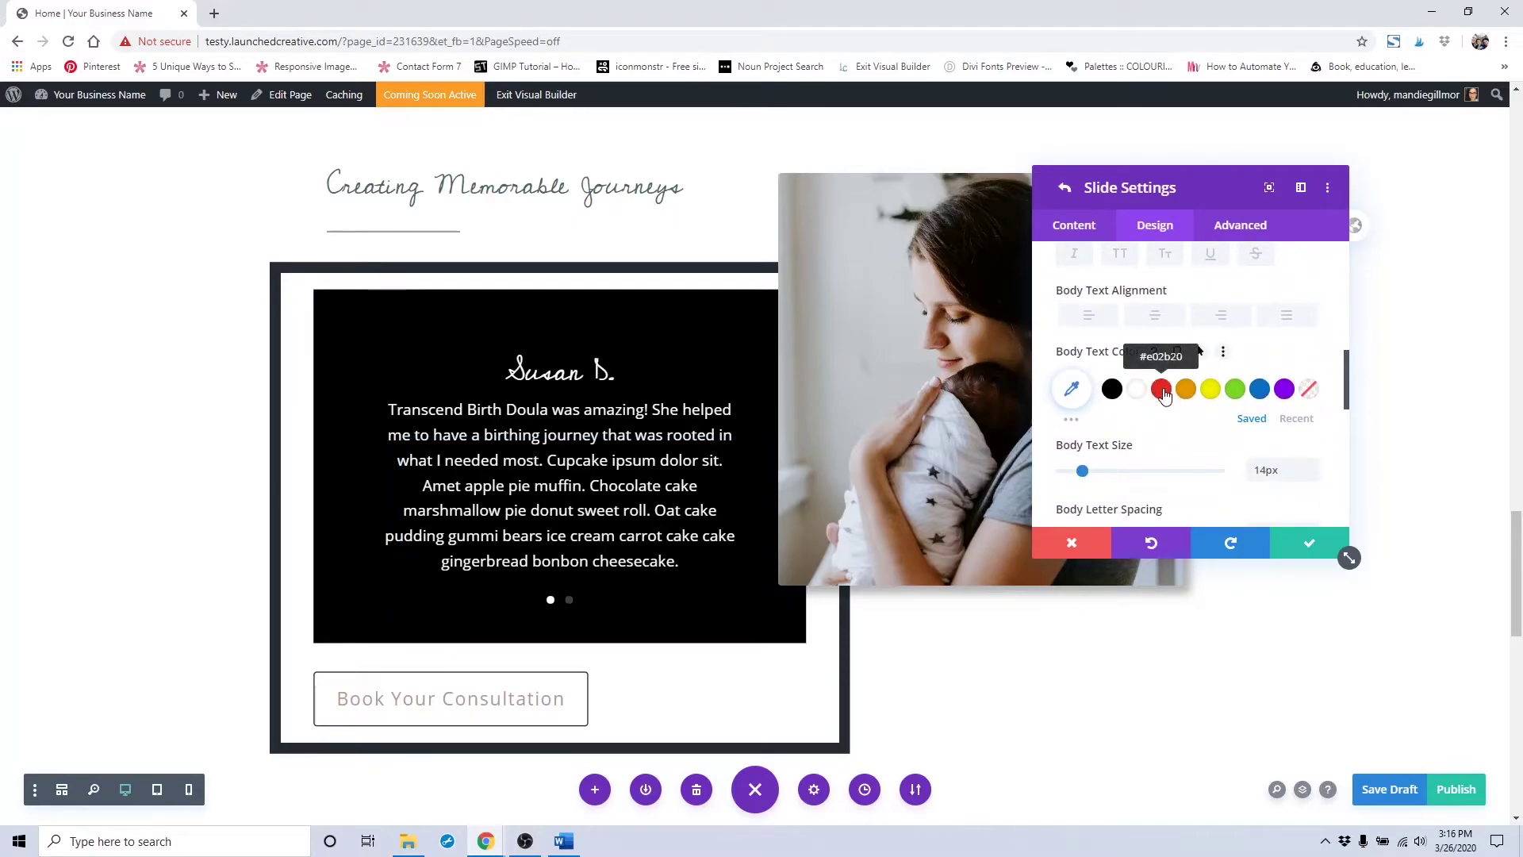
pyautogui.click(1162, 390)
pyautogui.click(1139, 390)
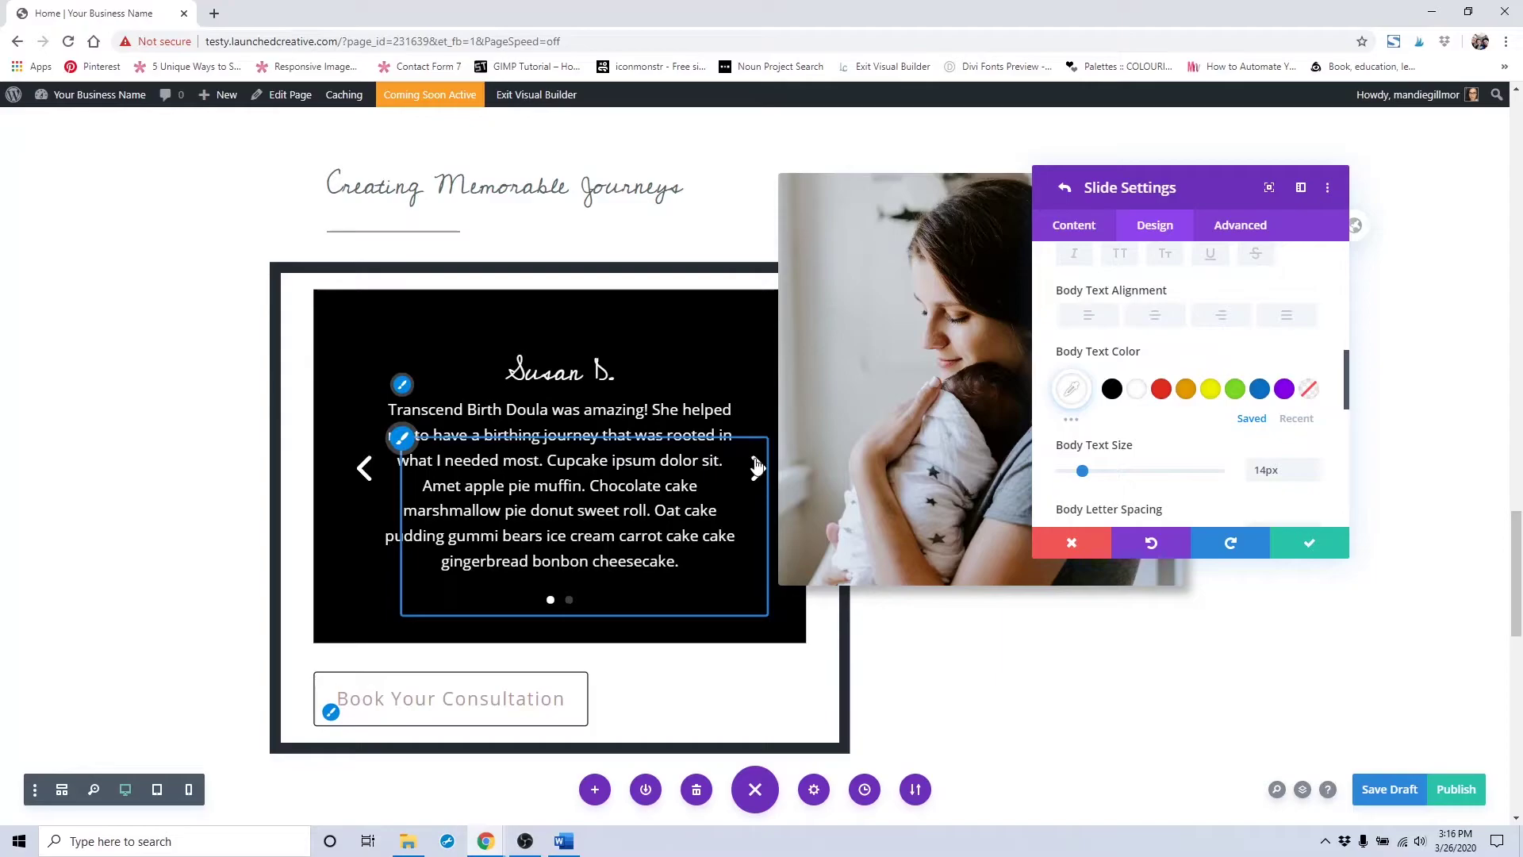
# Advance the slider preview, save the page with Ctrl+S, and confirm the first slide's settings
pyautogui.click(756, 468)
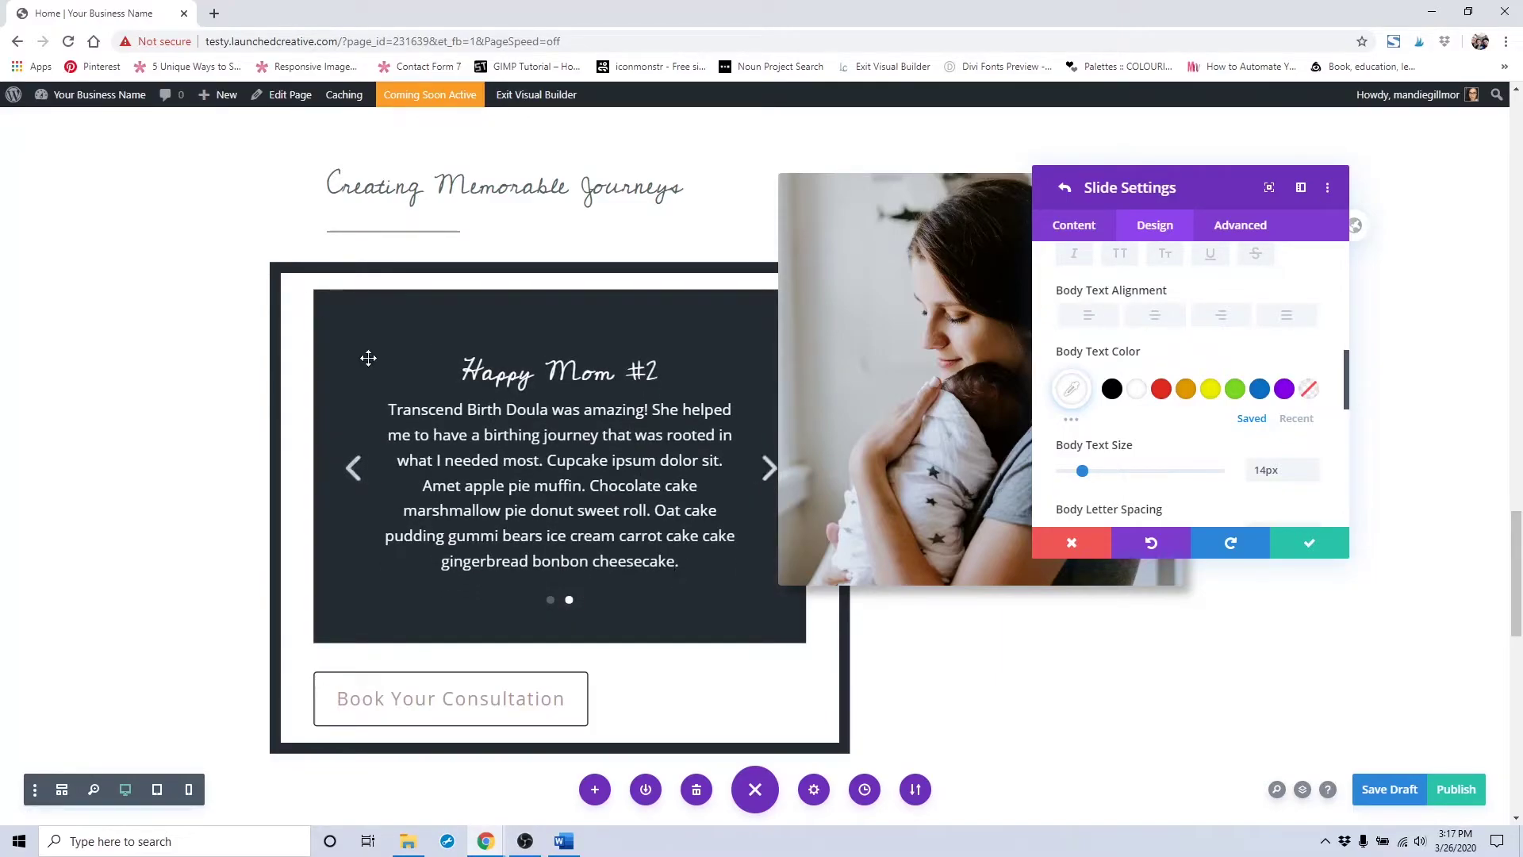
pyautogui.hotkey('ctrl', 's')
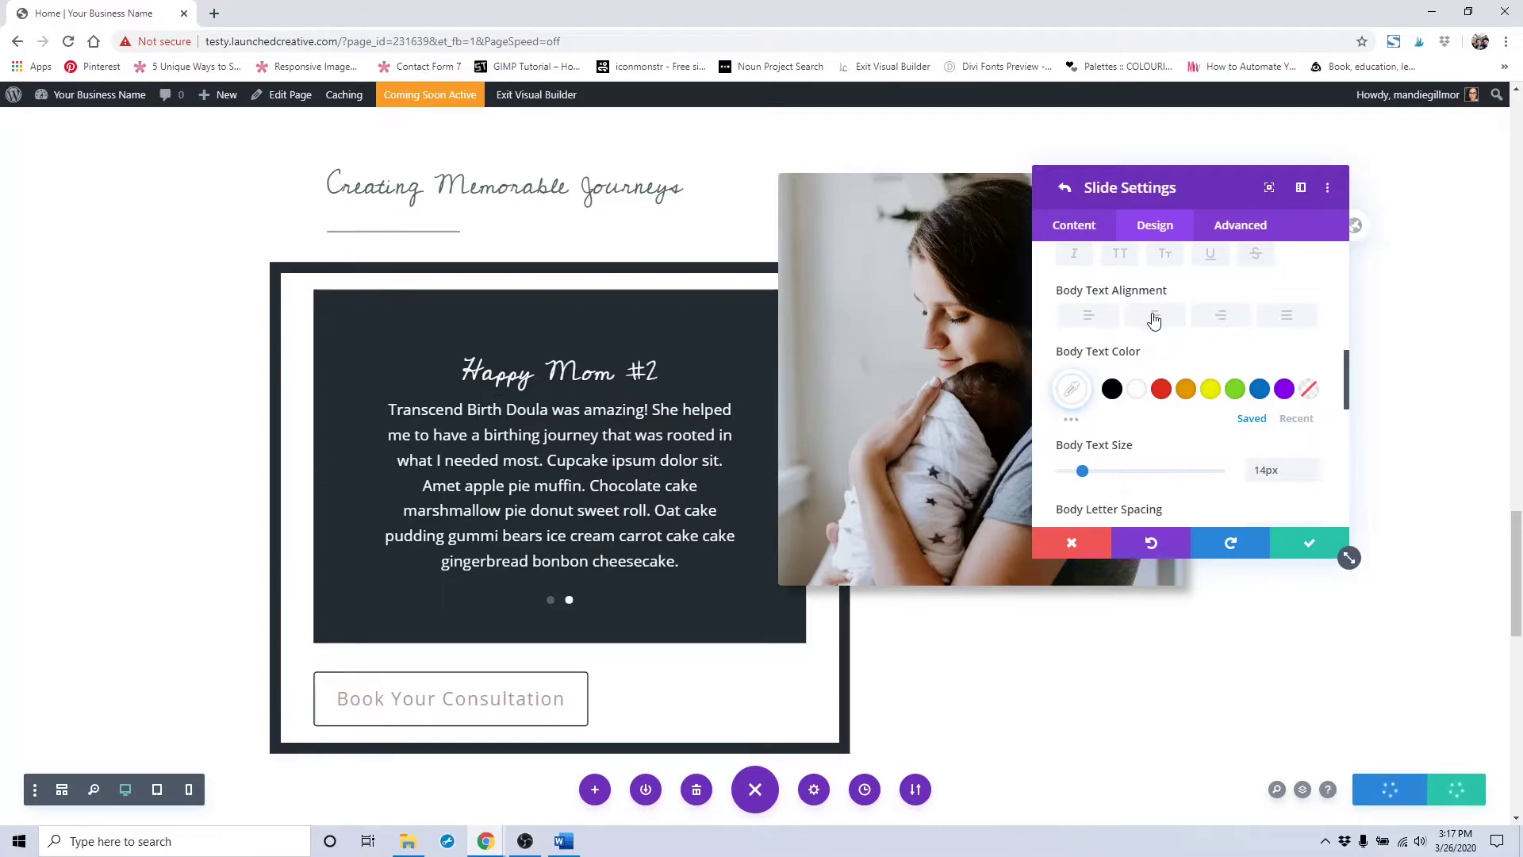
pyautogui.click(1291, 553)
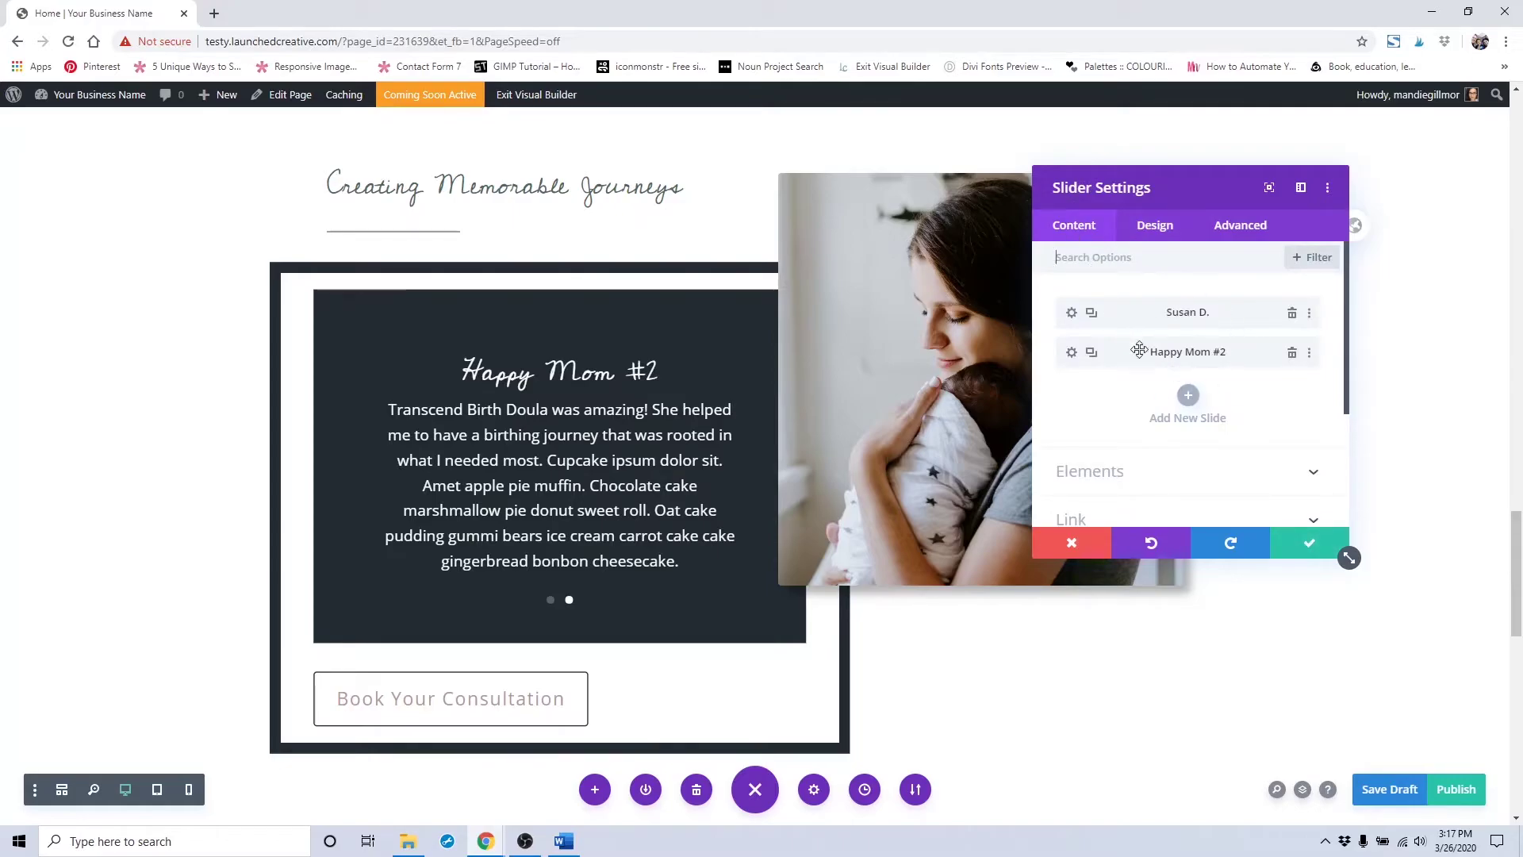
# Retitle the Happy Mom #2 slide with the second reviewer's name
pyautogui.click(1071, 353)
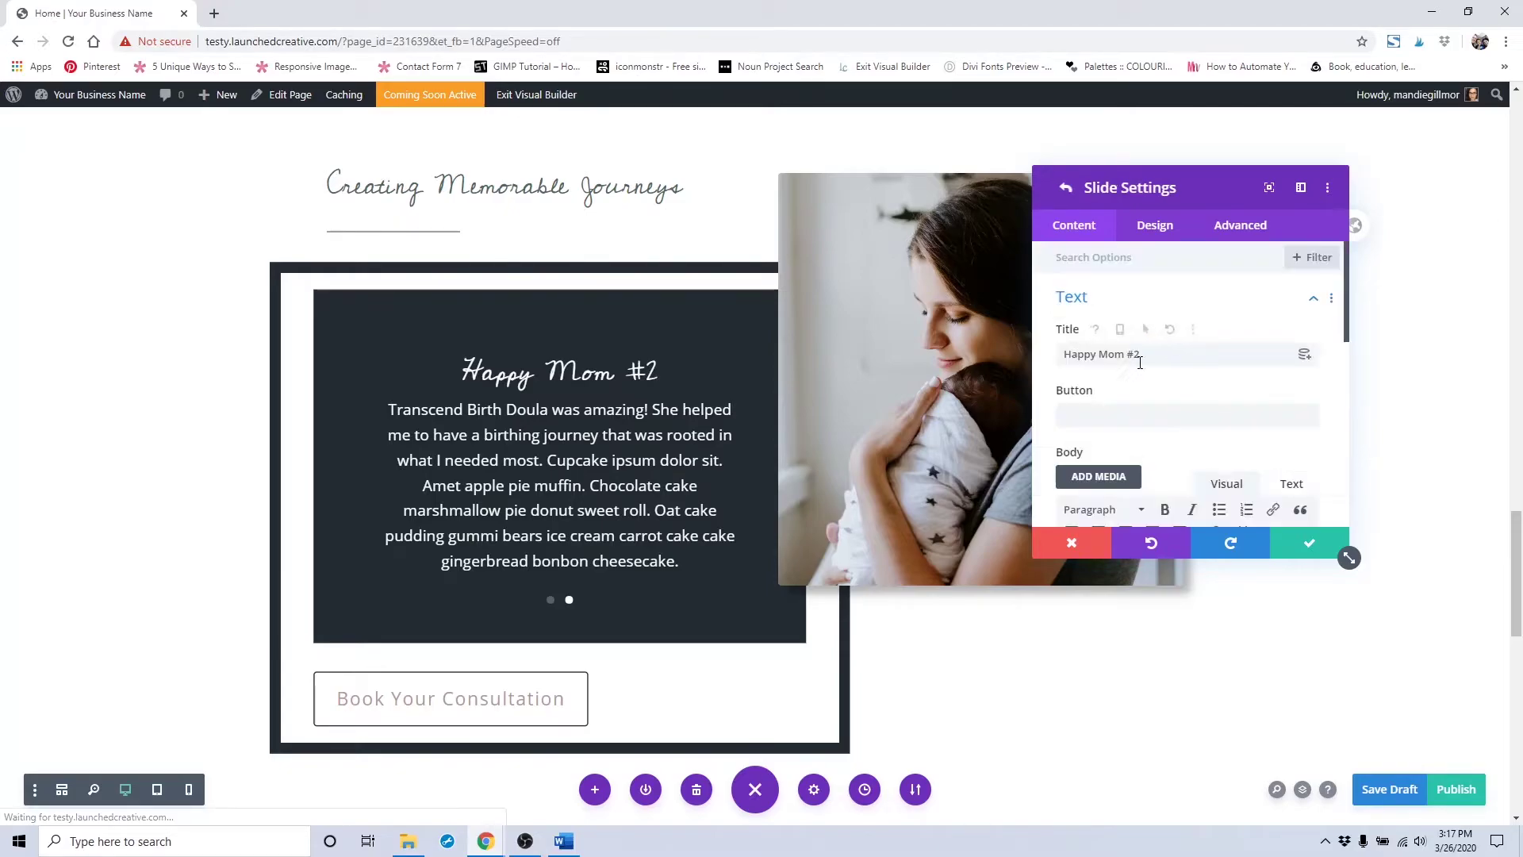
pyautogui.scroll(-1, 1183, 364)
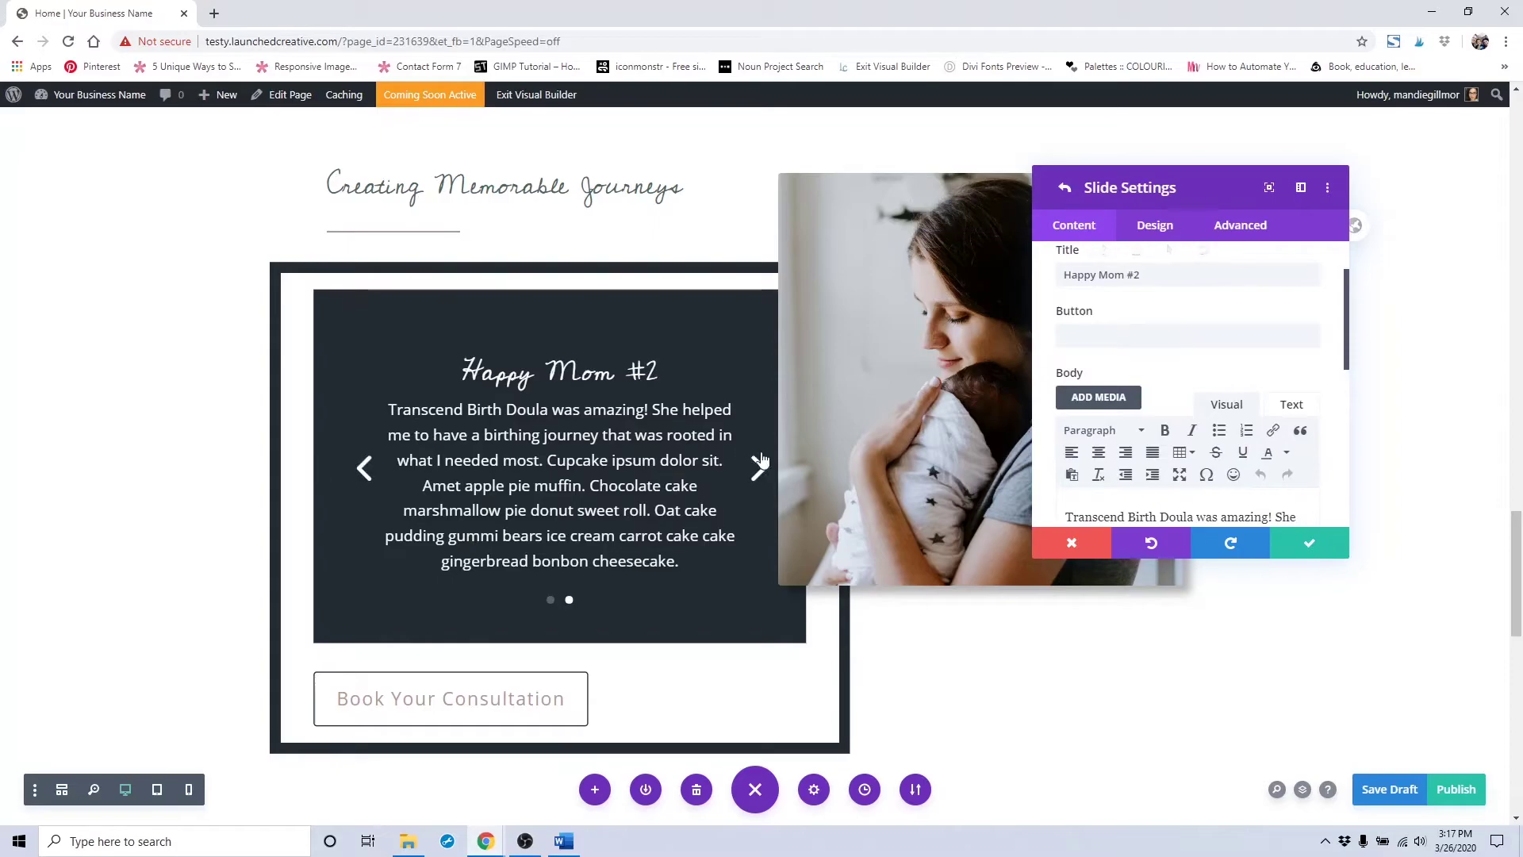
pyautogui.tripleClick(1171, 274)
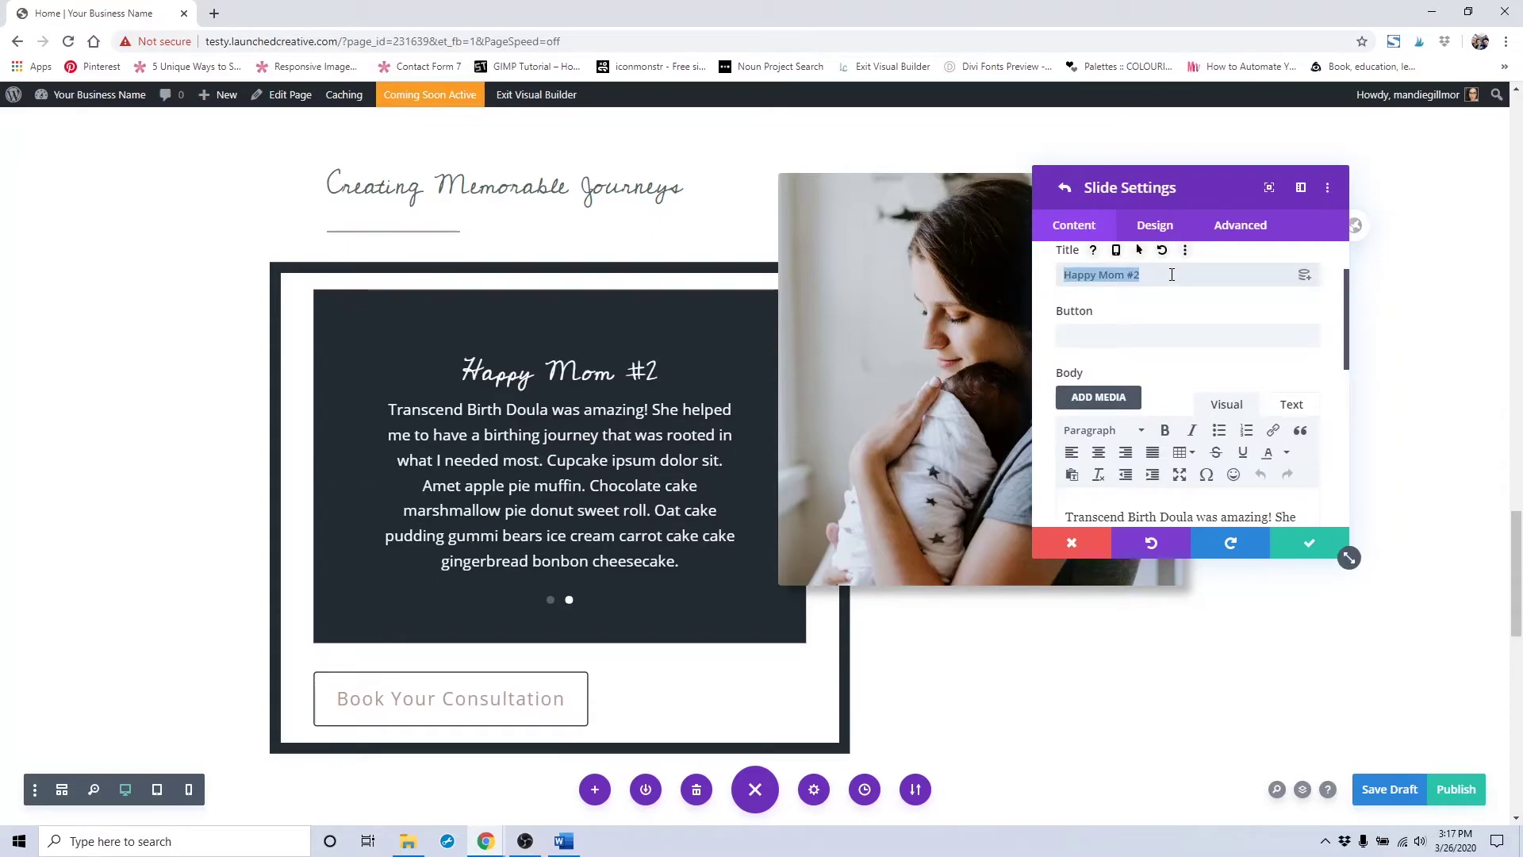
pyautogui.write('Karen G.')
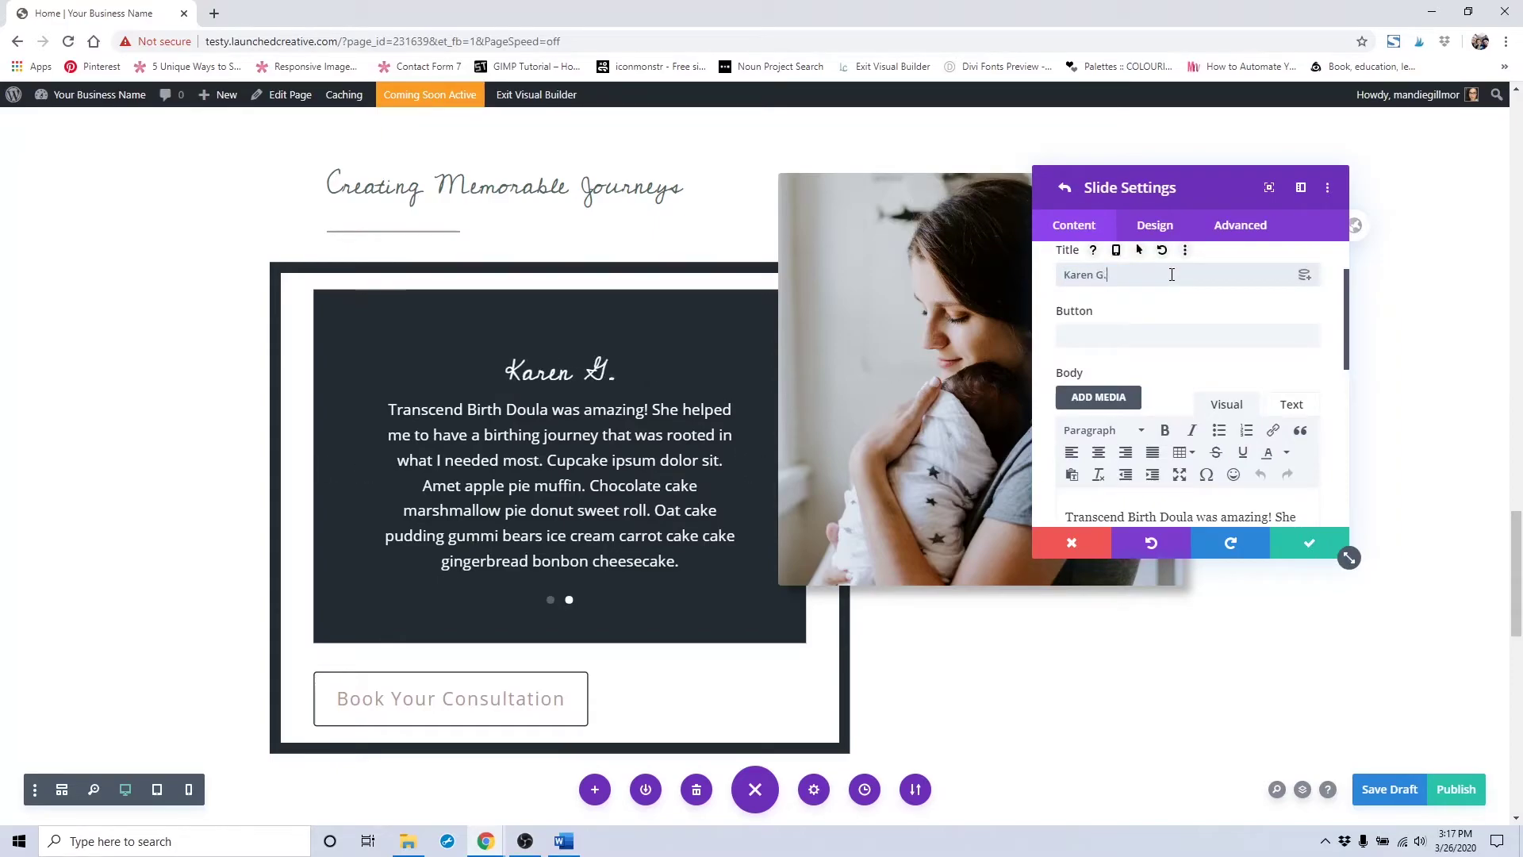
# Give the second slide a solid black #000000 background
pyautogui.scroll(-3, 1173, 278)
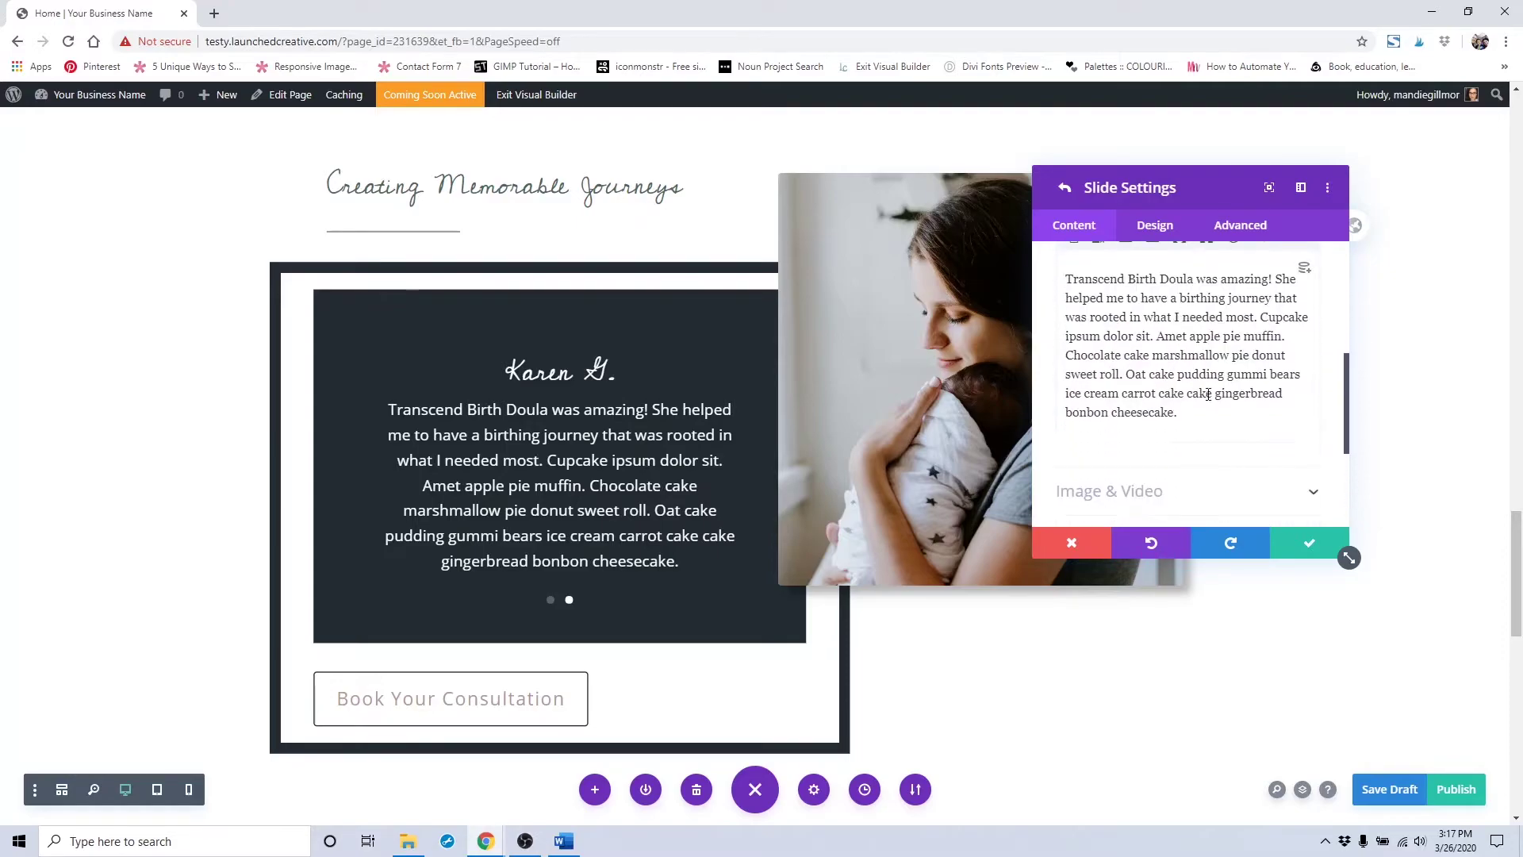
pyautogui.moveTo(1217, 420); pyautogui.dragTo(1047, 268)
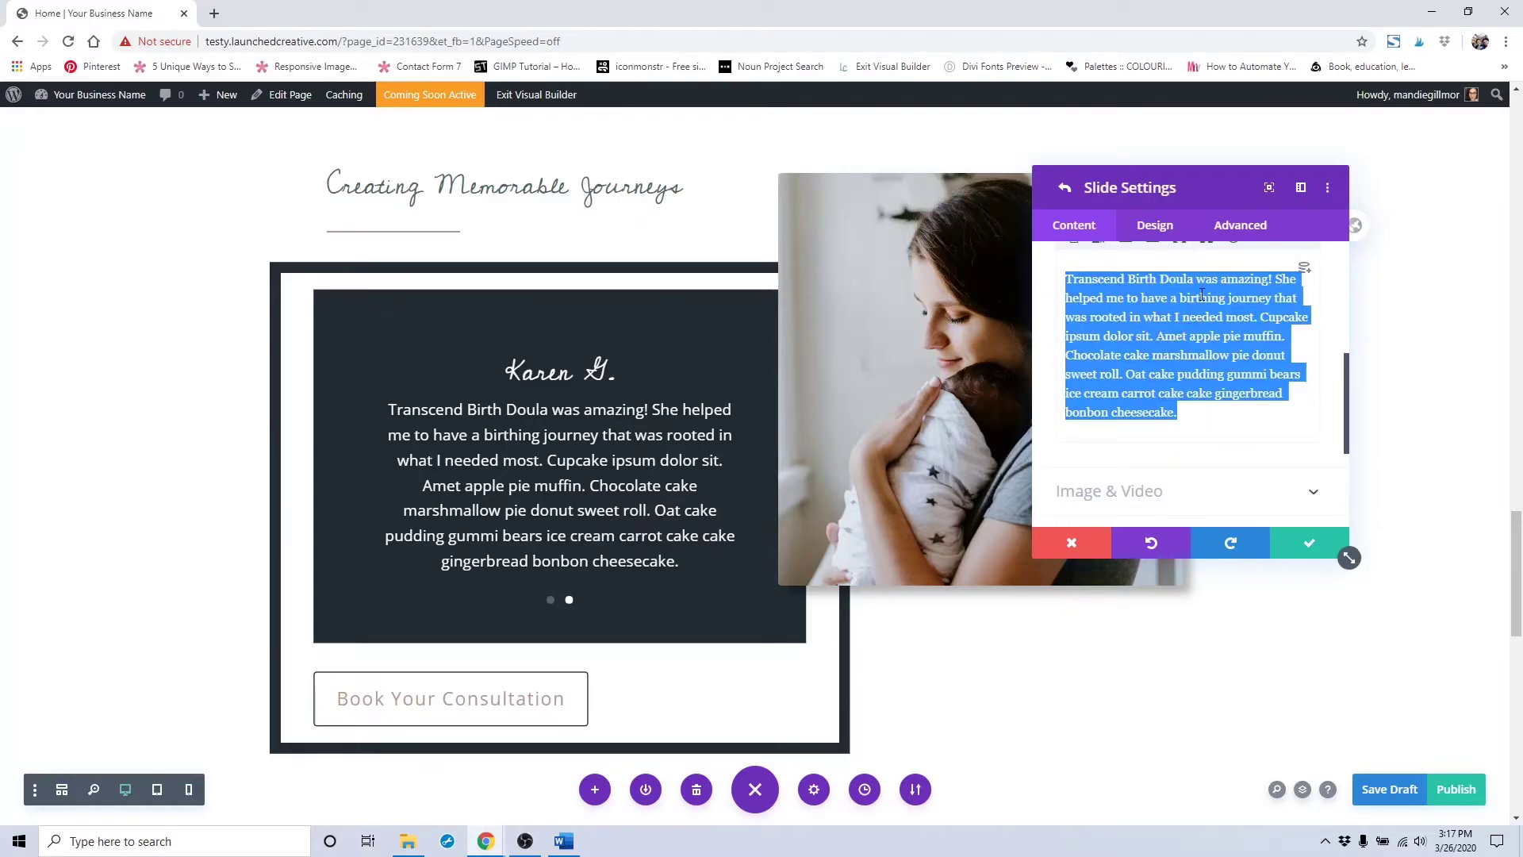
pyautogui.scroll(-2, 1143, 338)
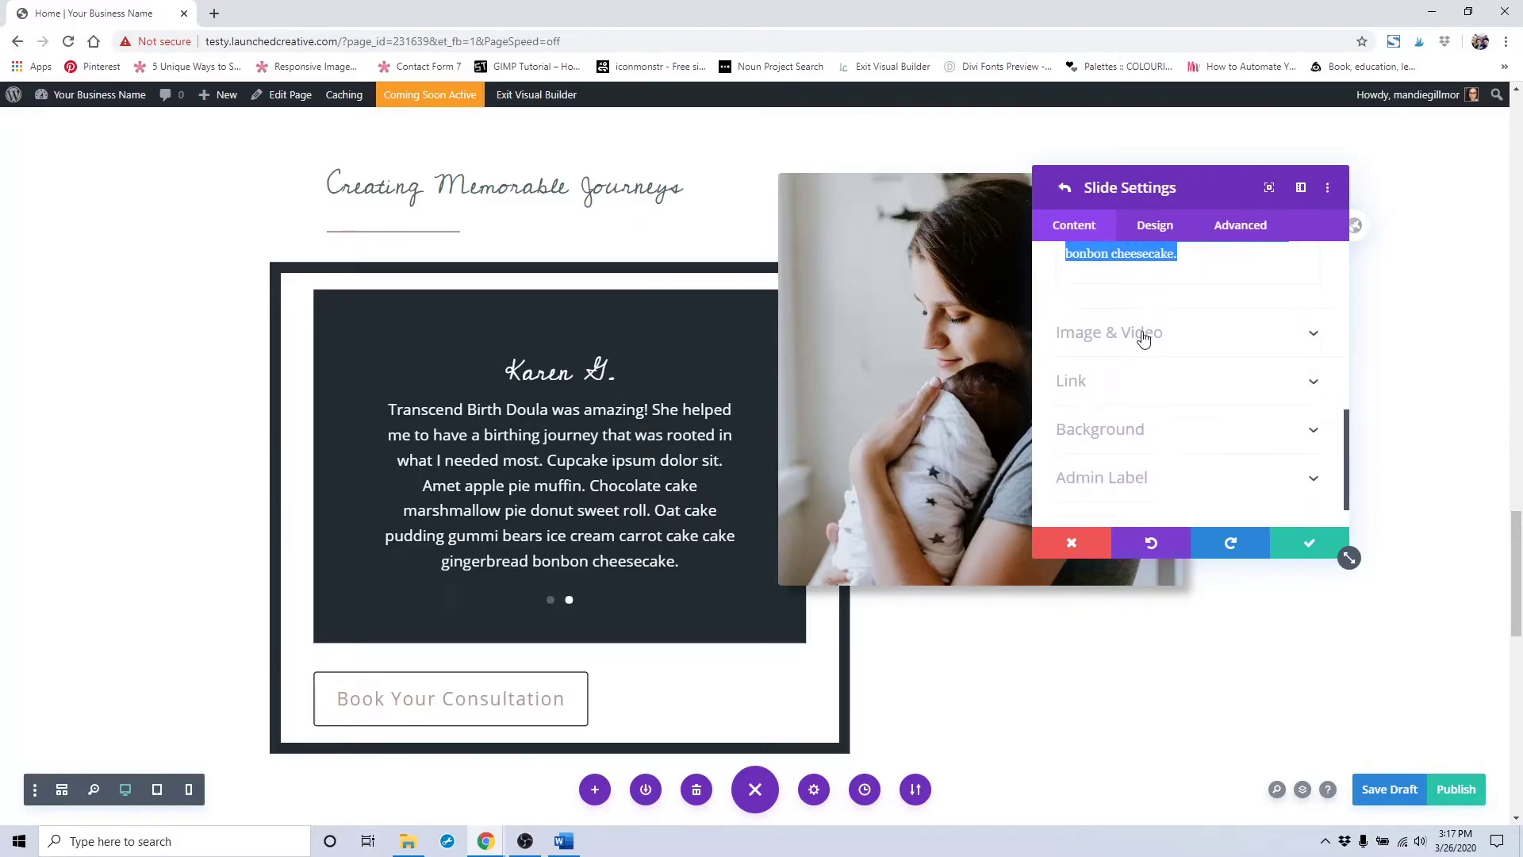
pyautogui.click(1150, 428)
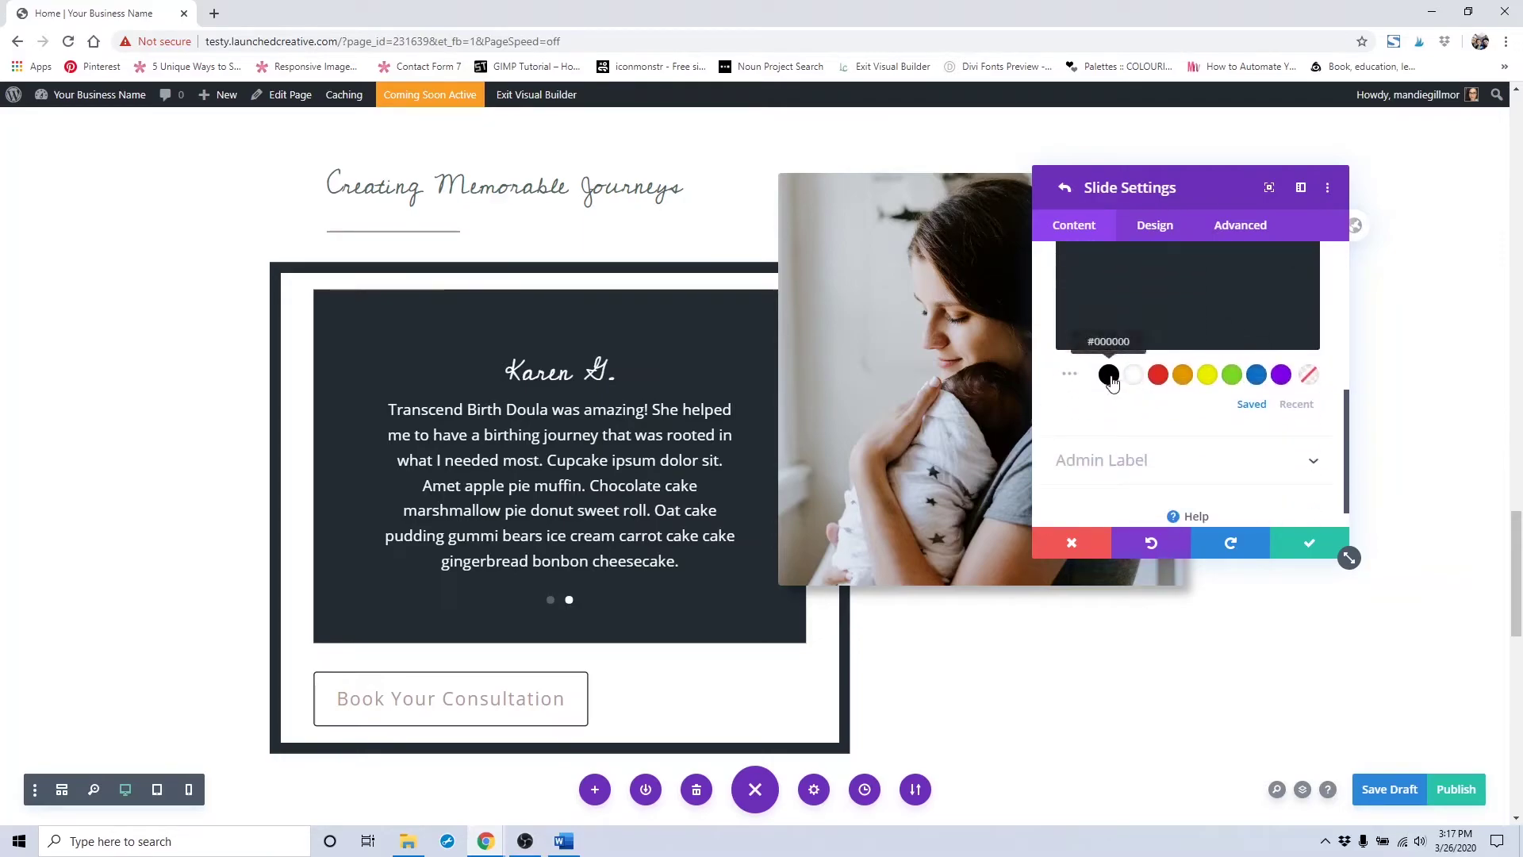
pyautogui.click(1109, 374)
# Review the second slide's Title Text size settings in Design, then confirm the slide
pyautogui.click(1155, 231)
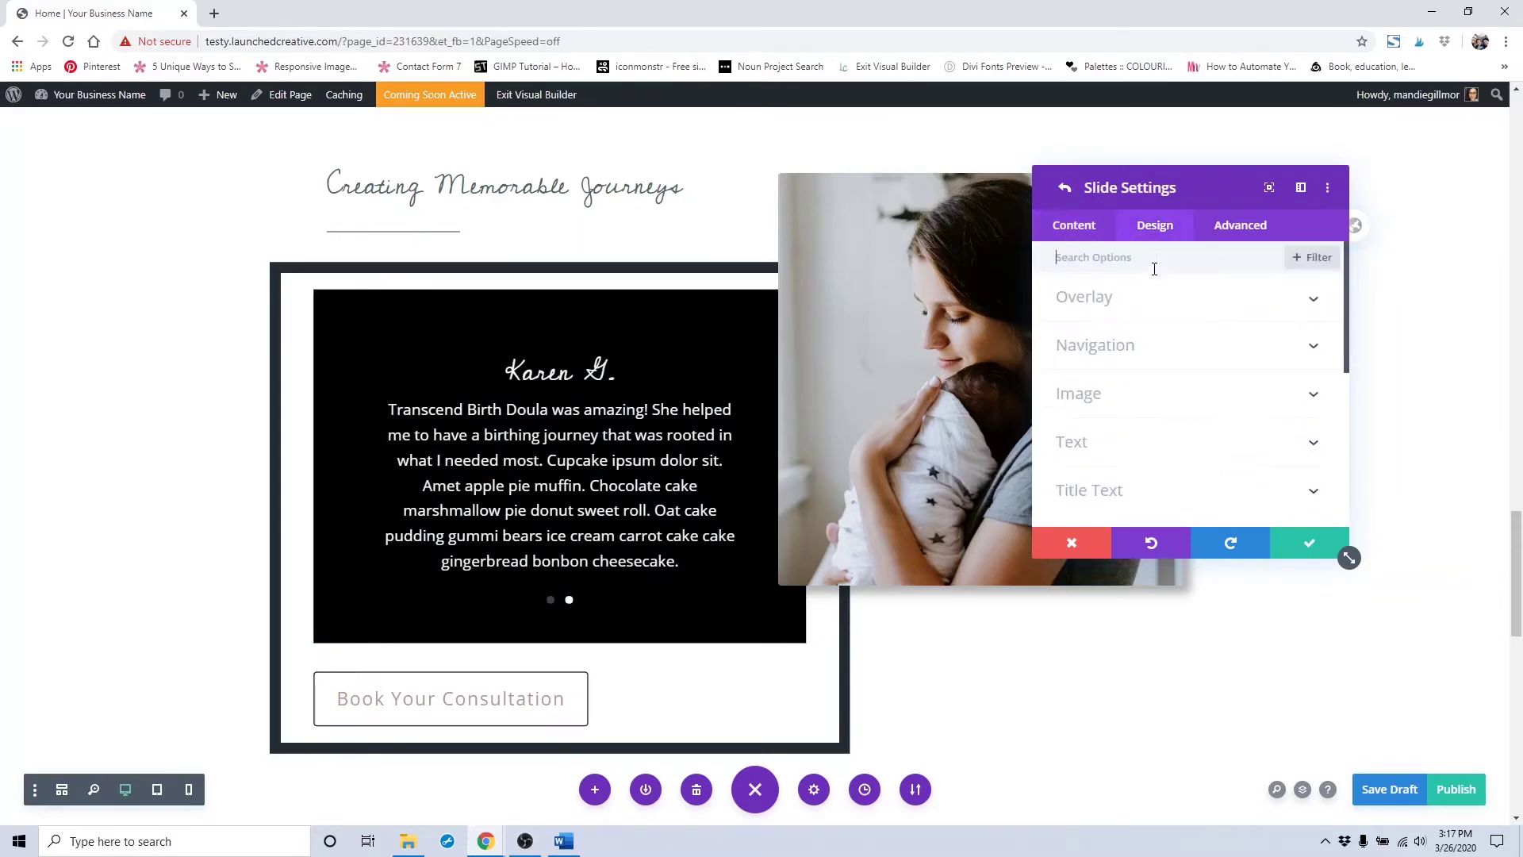
pyautogui.scroll(-1, 1222, 403)
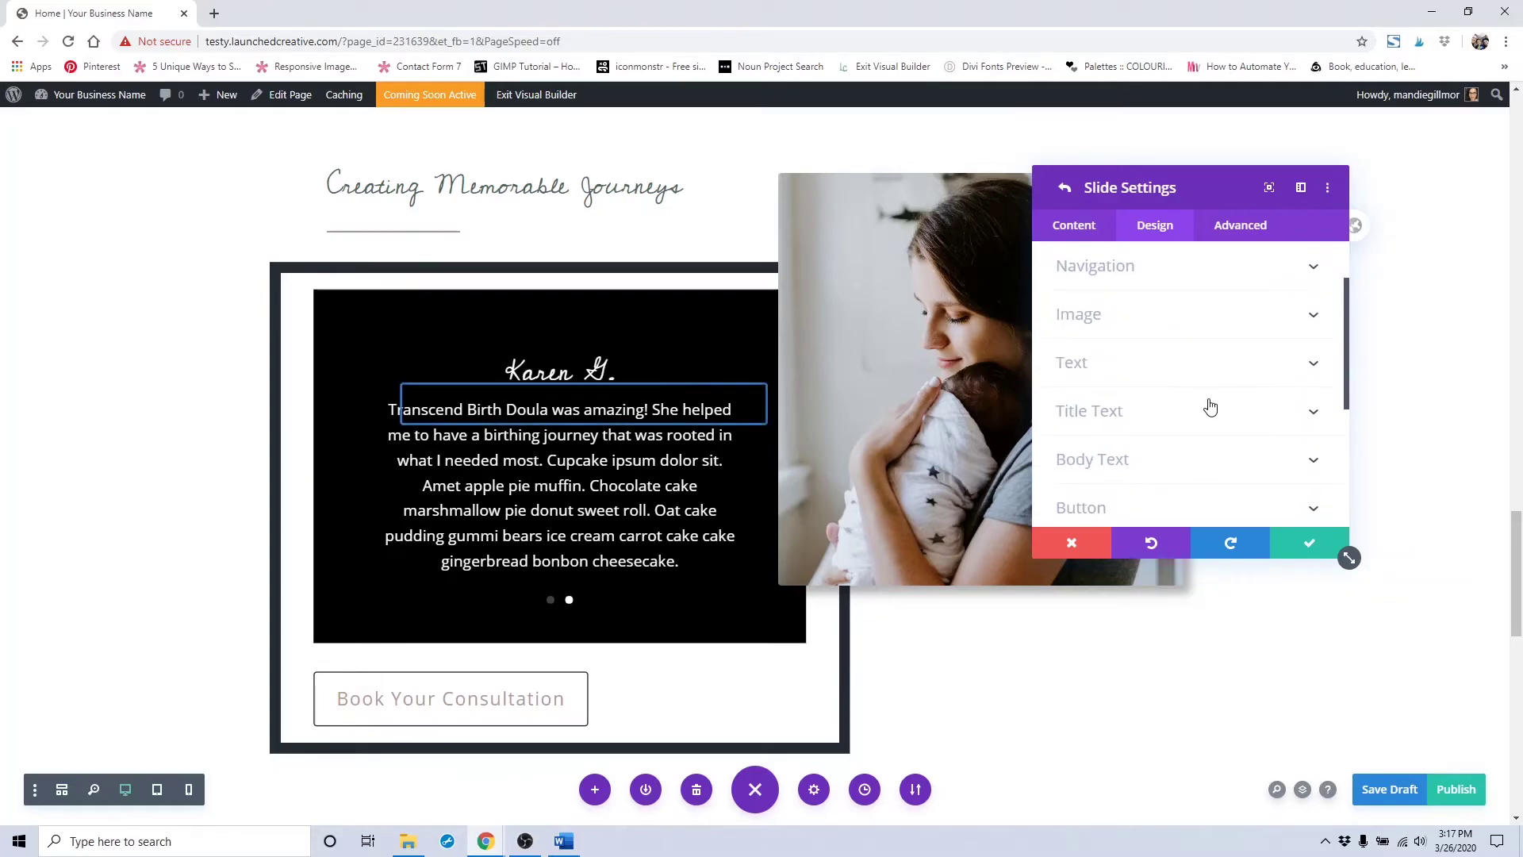
pyautogui.click(1210, 406)
pyautogui.scroll(-5, 1210, 406)
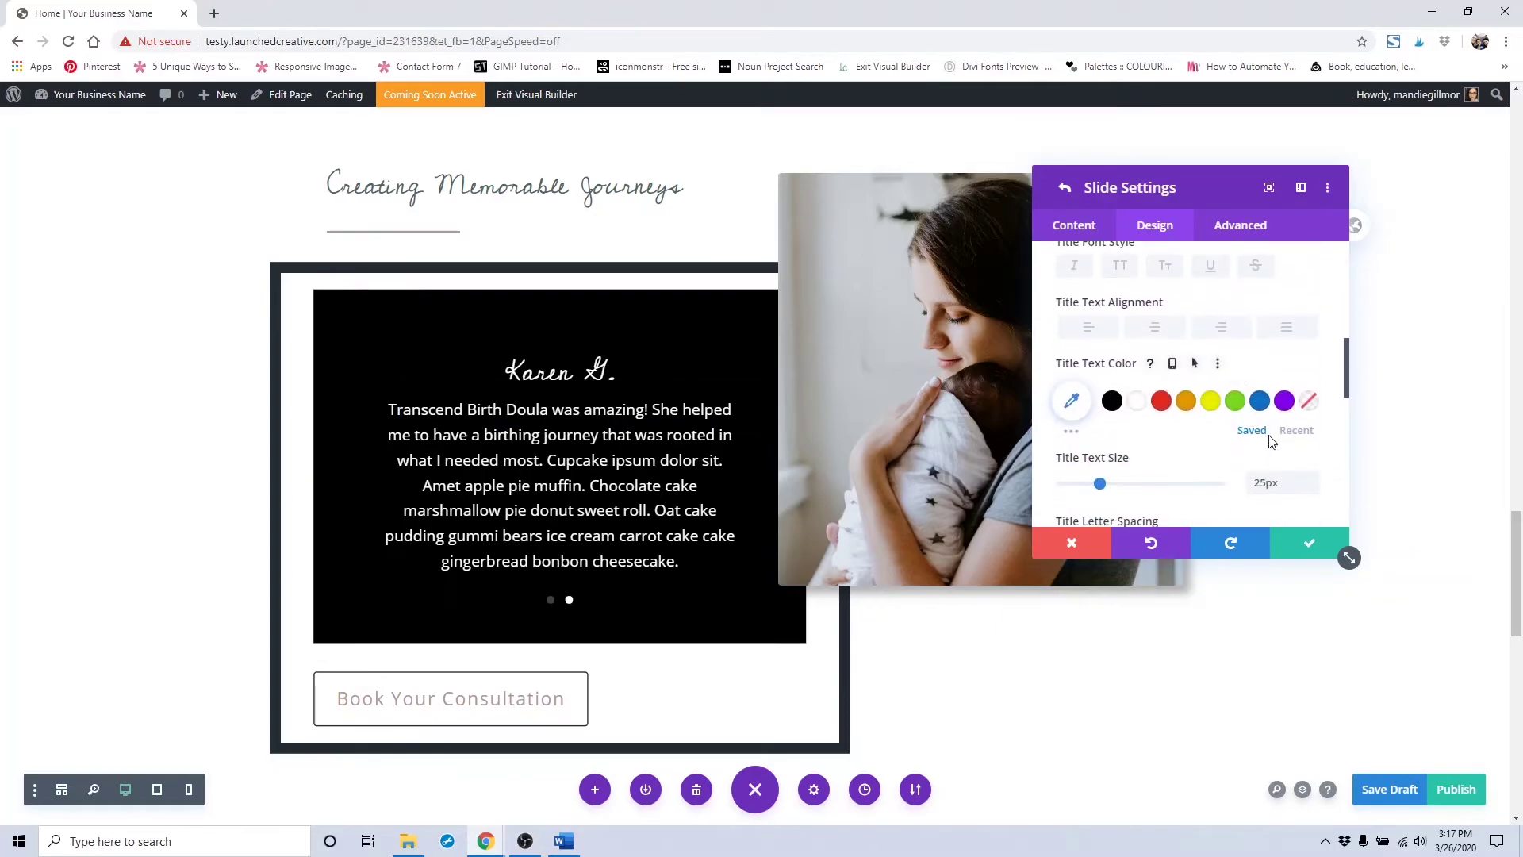
pyautogui.scroll(-5, 1269, 438)
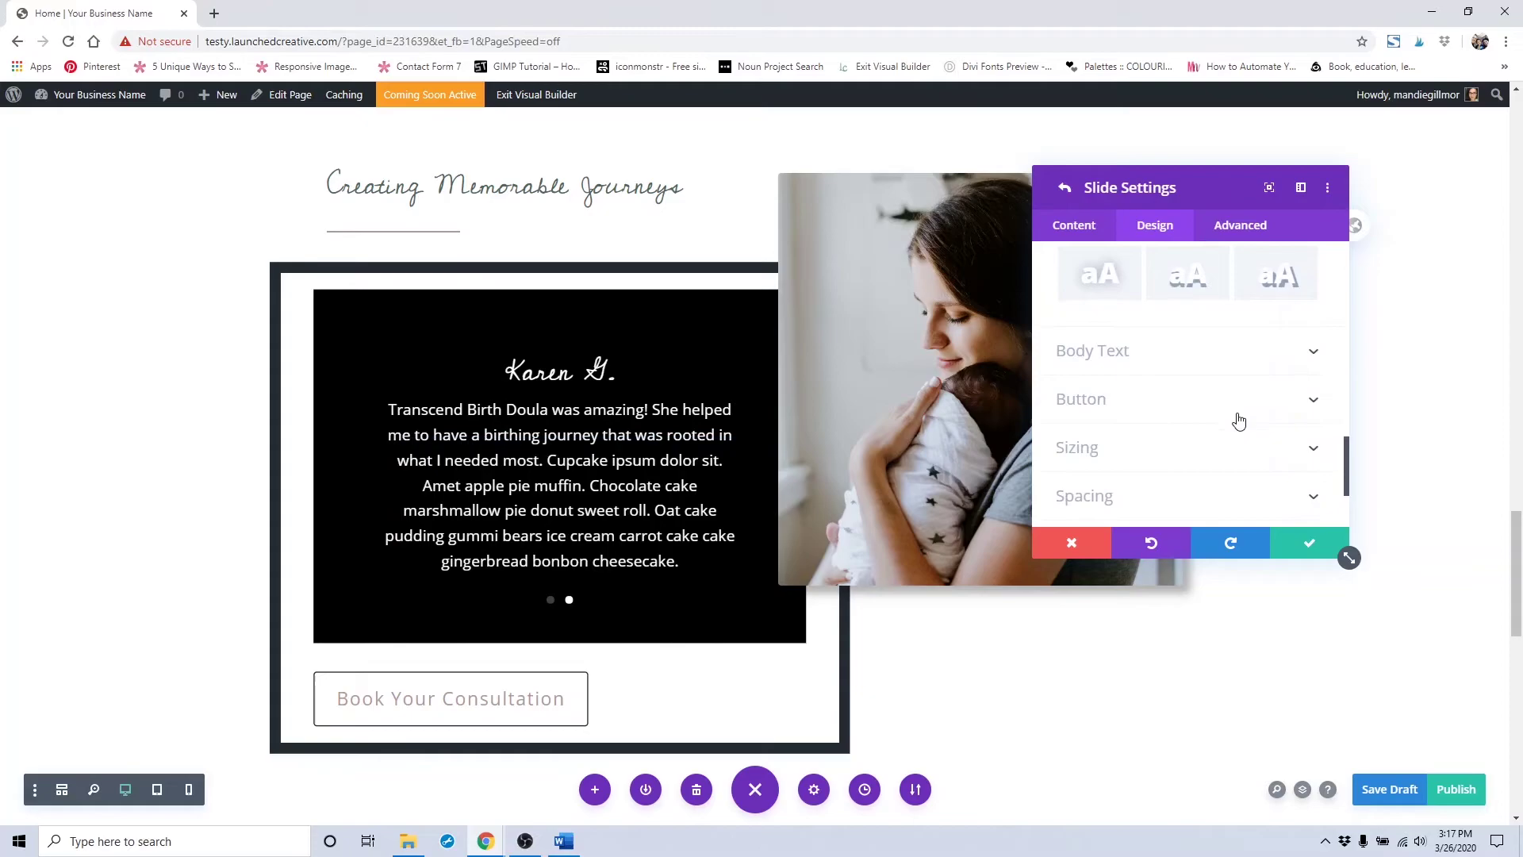
pyautogui.click(1301, 541)
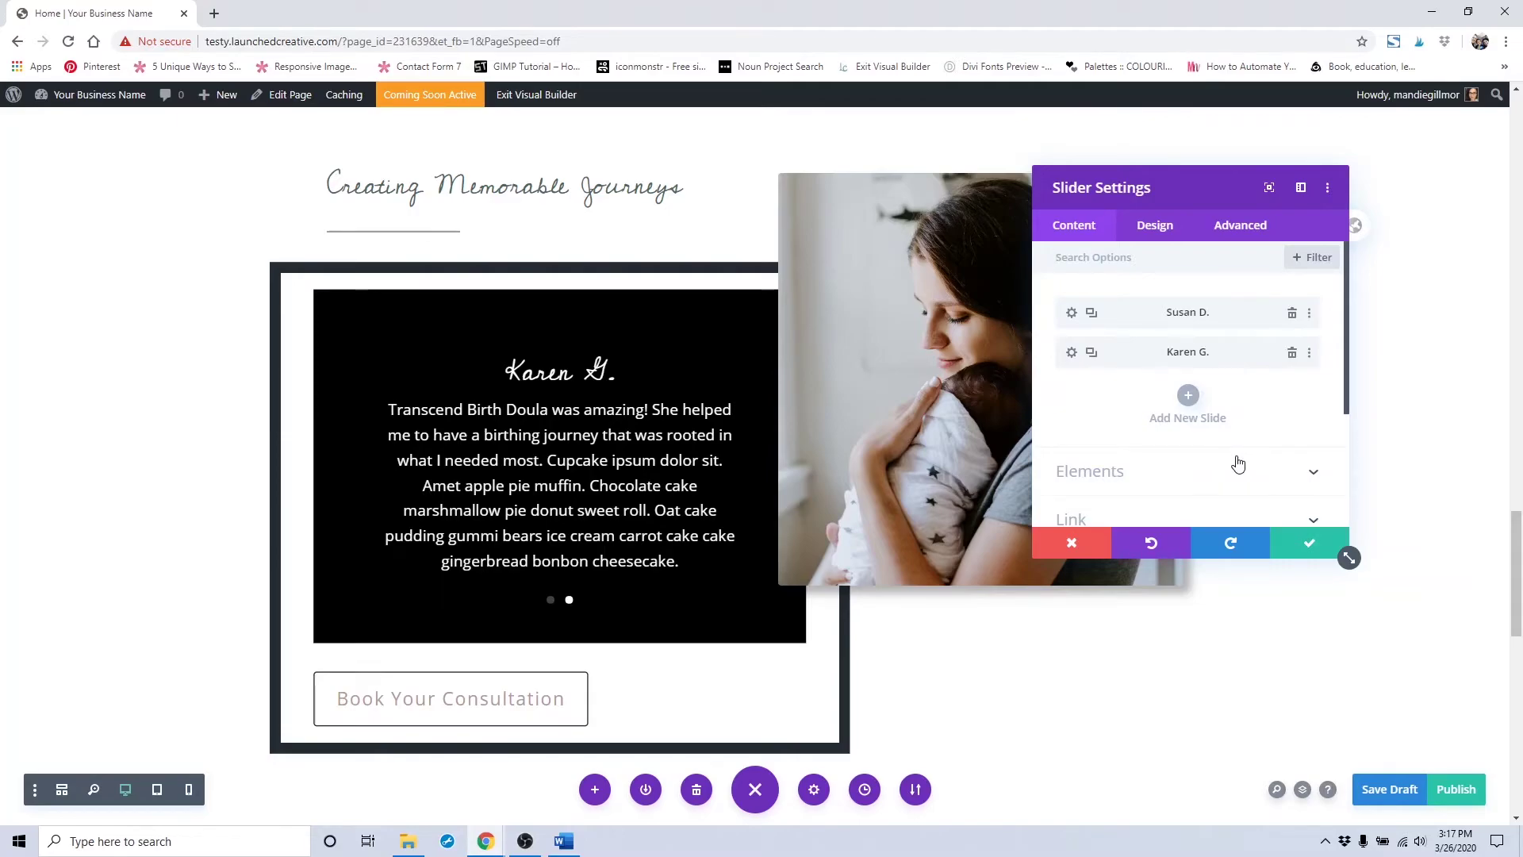
# Duplicate the second slide and retitle the copy 'Name #3'
pyautogui.click(1091, 353)
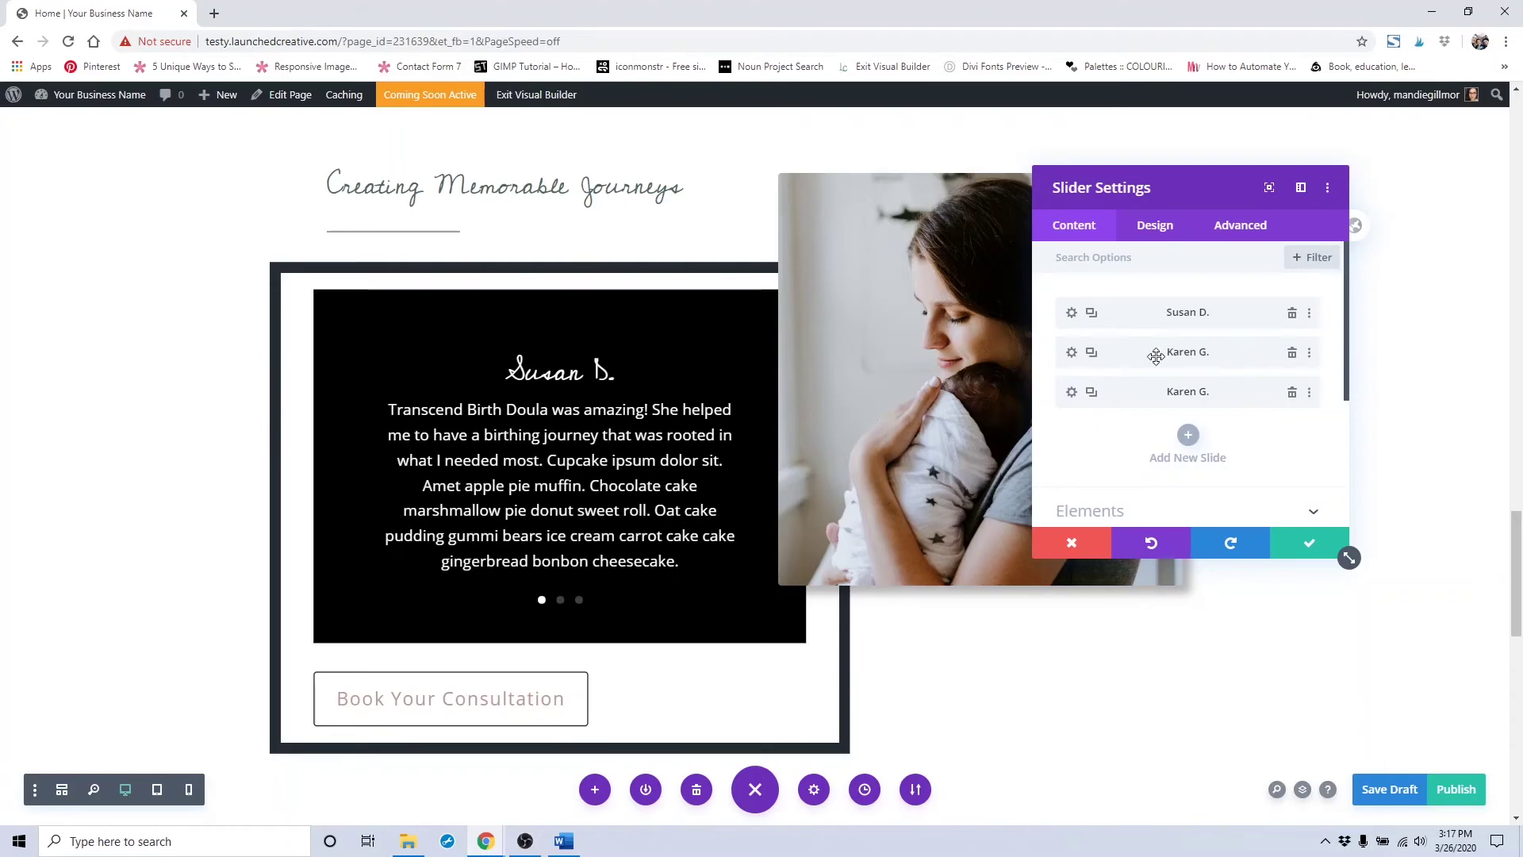
pyautogui.click(1072, 392)
pyautogui.tripleClick(1154, 352)
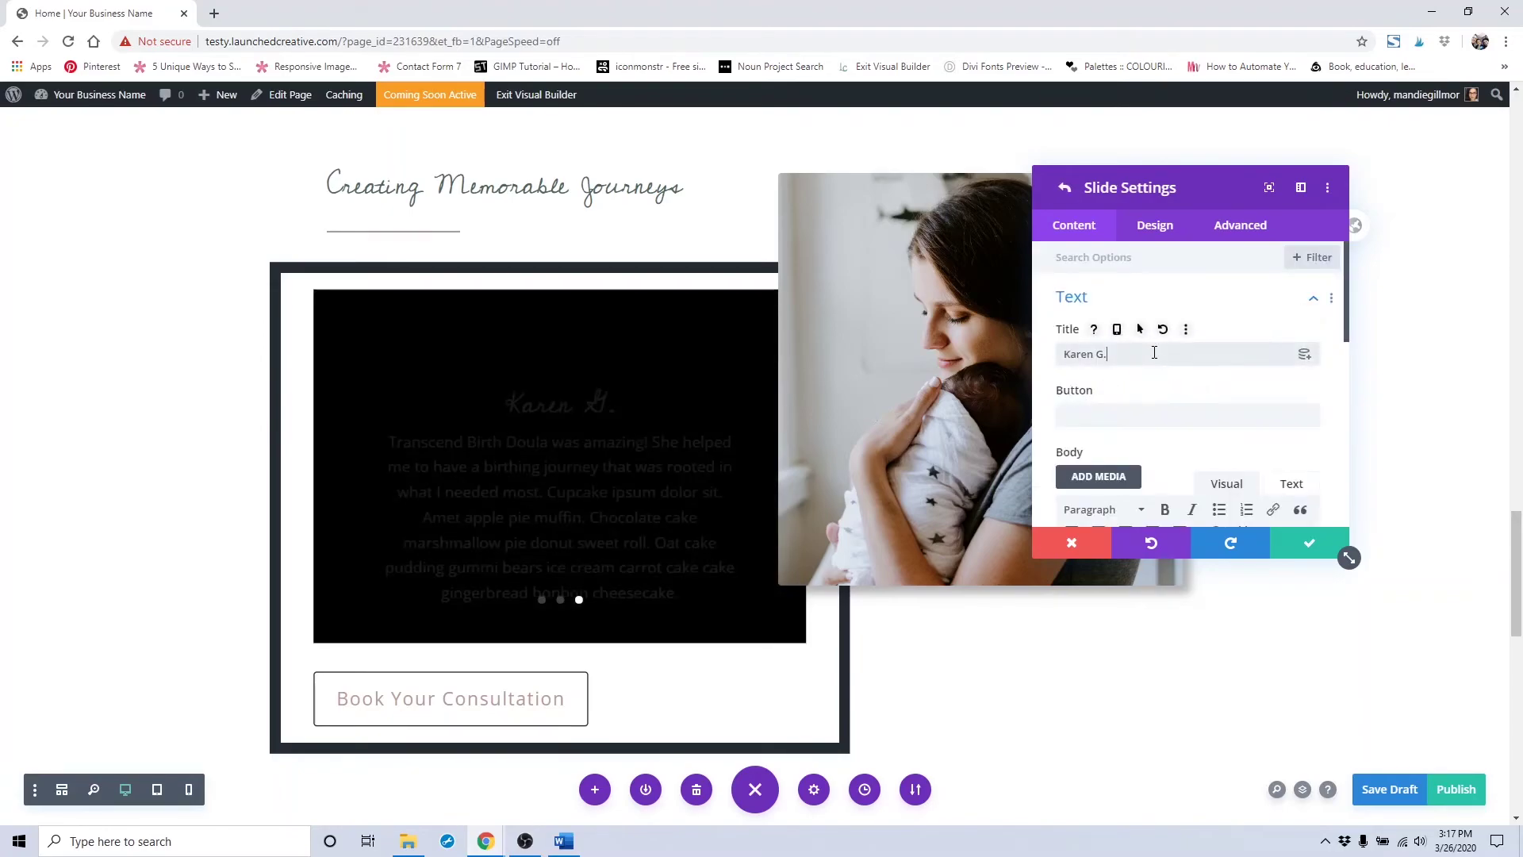
pyautogui.write('Name')
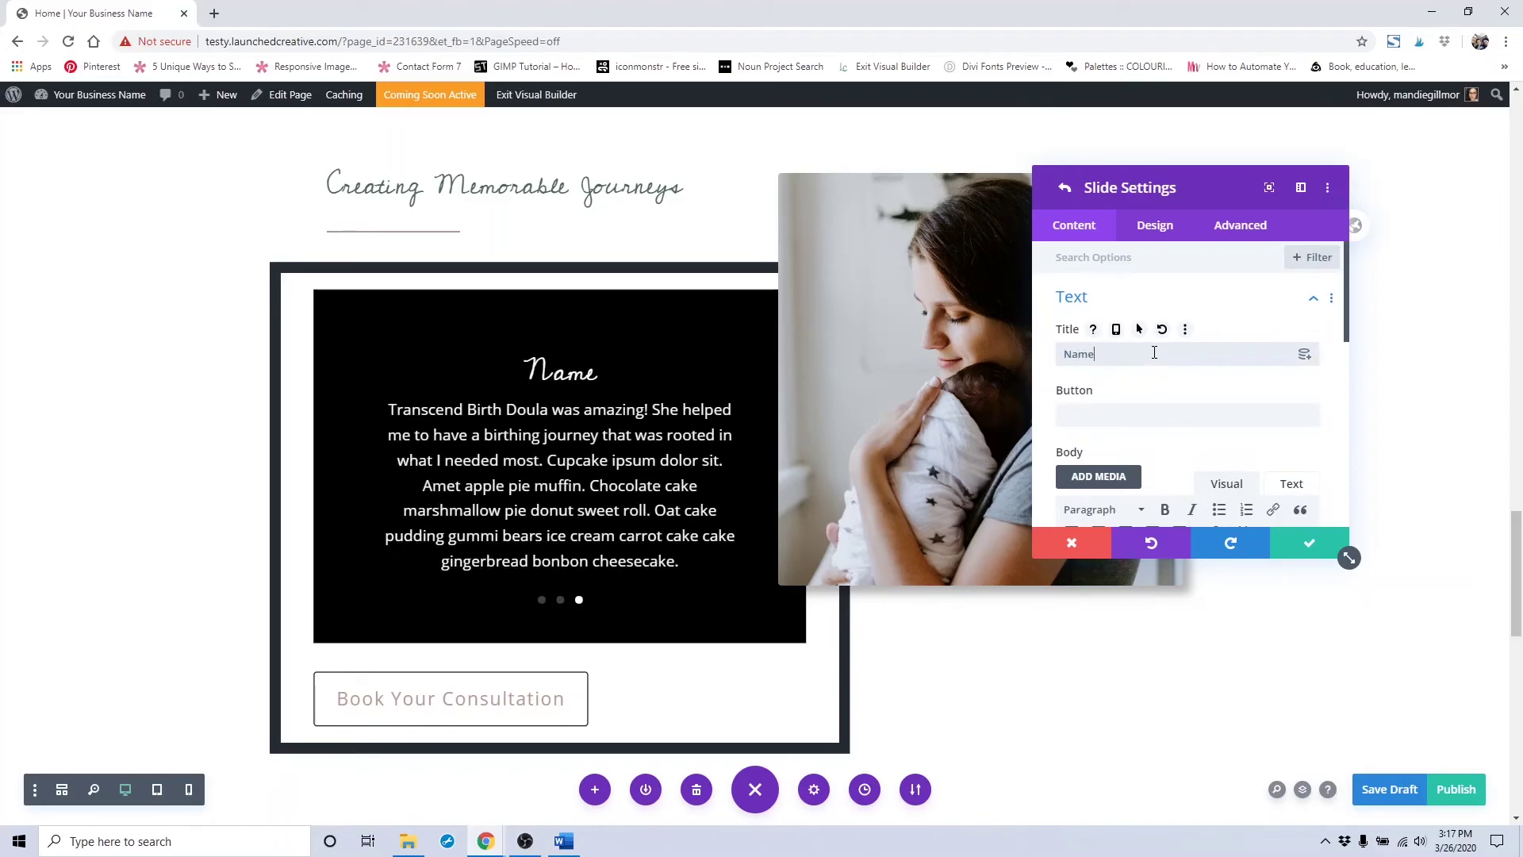
pyautogui.write(' #3')
# Select the third slide's body text and page through the slider's testimonials
pyautogui.scroll(-4, 1154, 352)
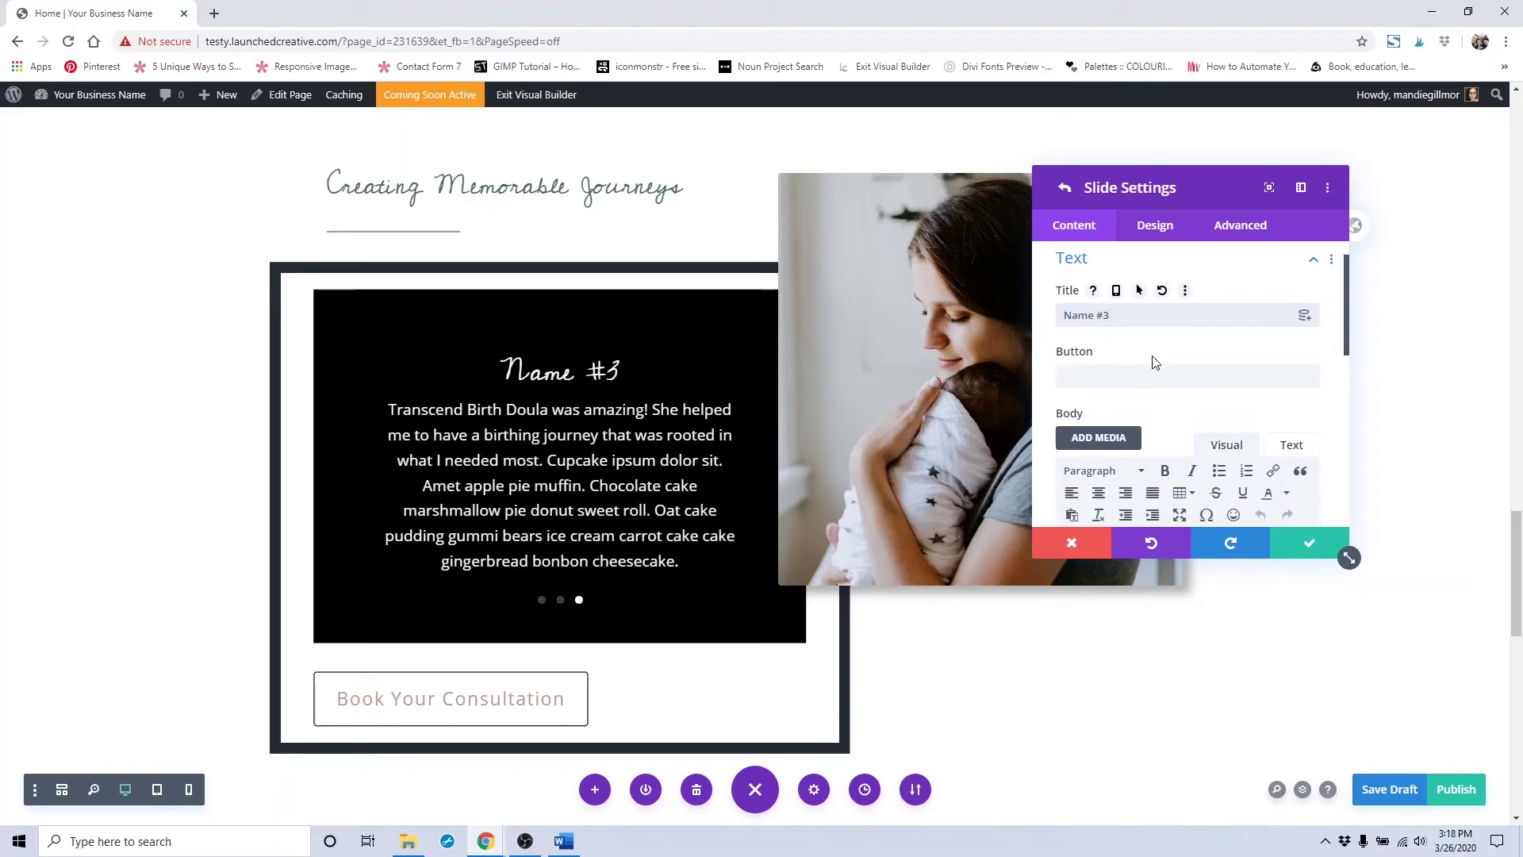
pyautogui.tripleClick(1151, 360)
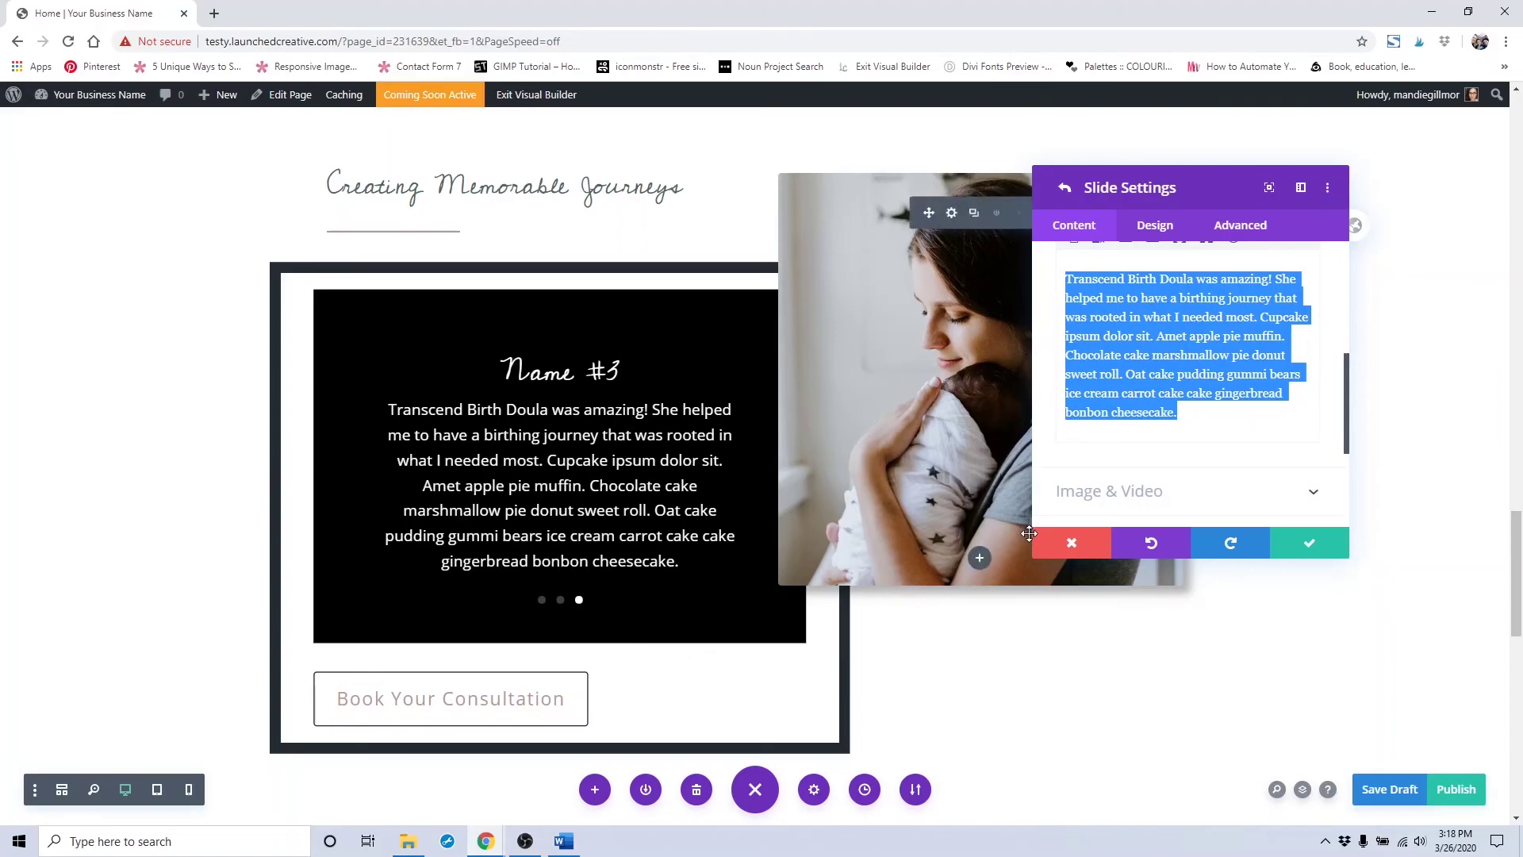
pyautogui.click(756, 468)
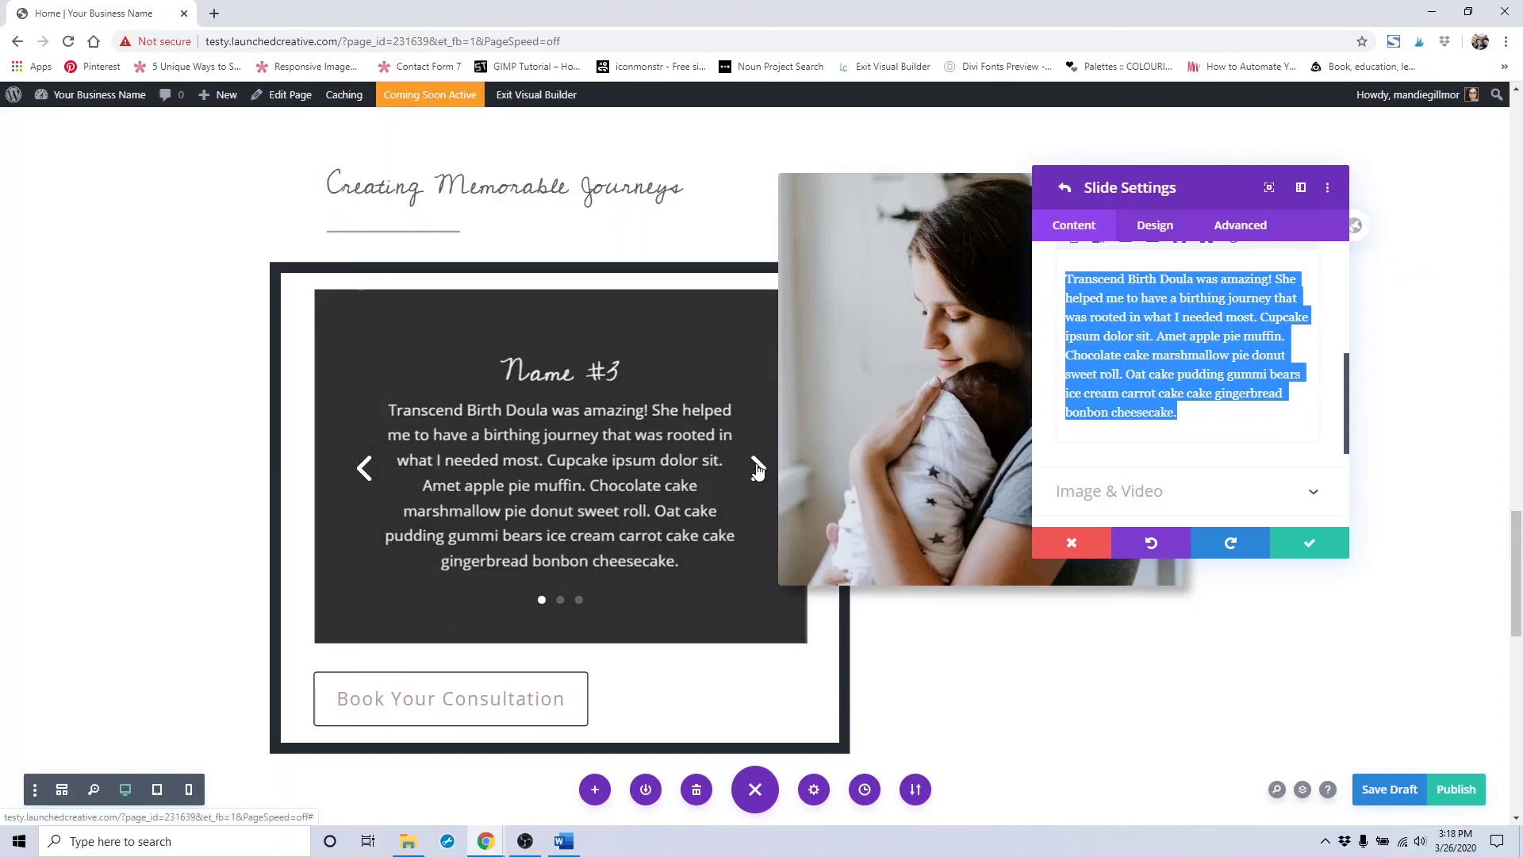
pyautogui.click(755, 467)
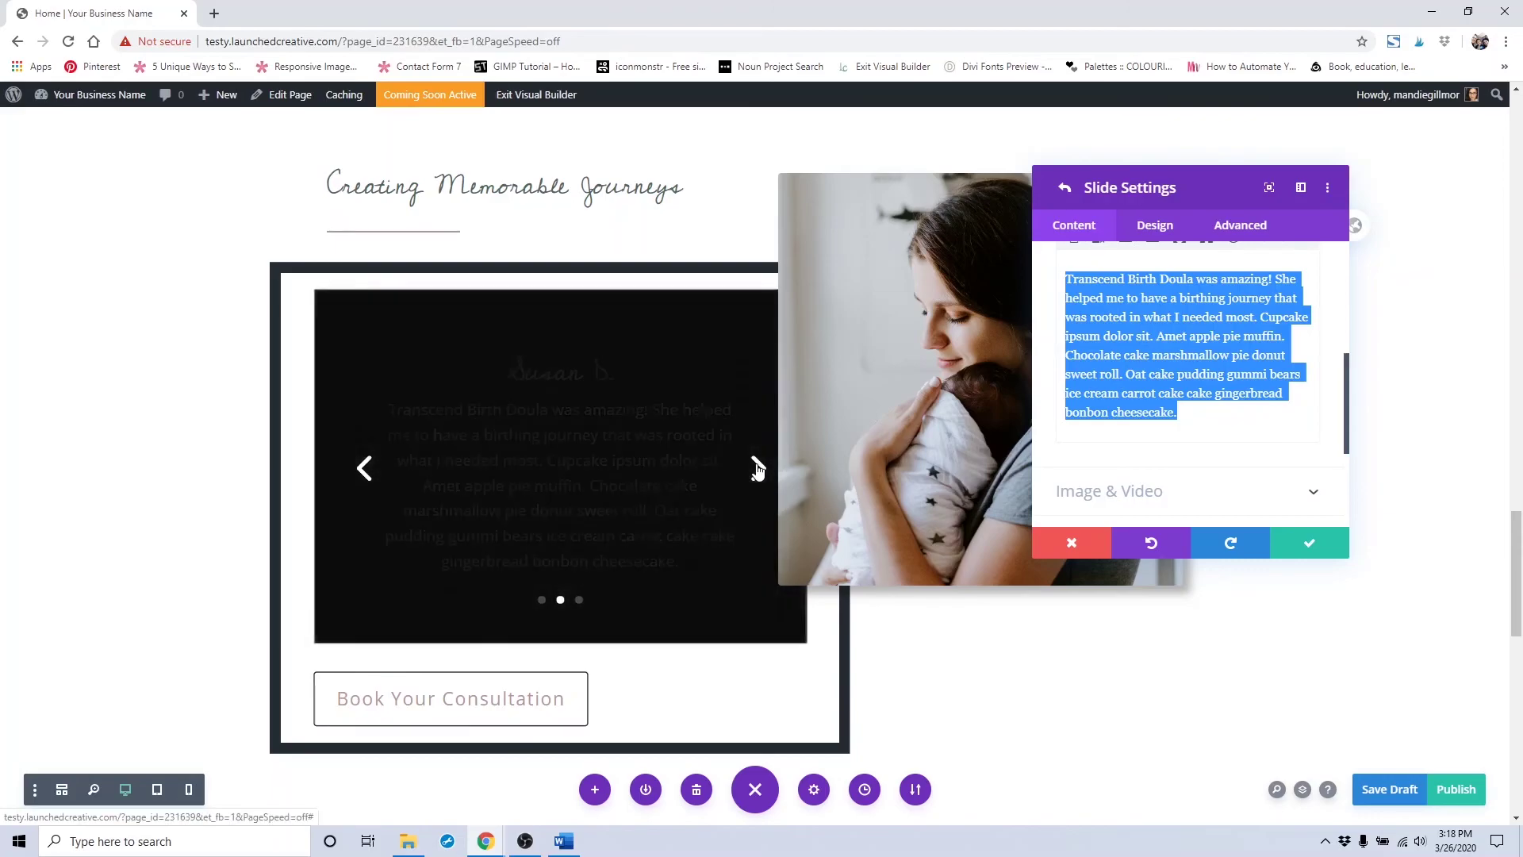